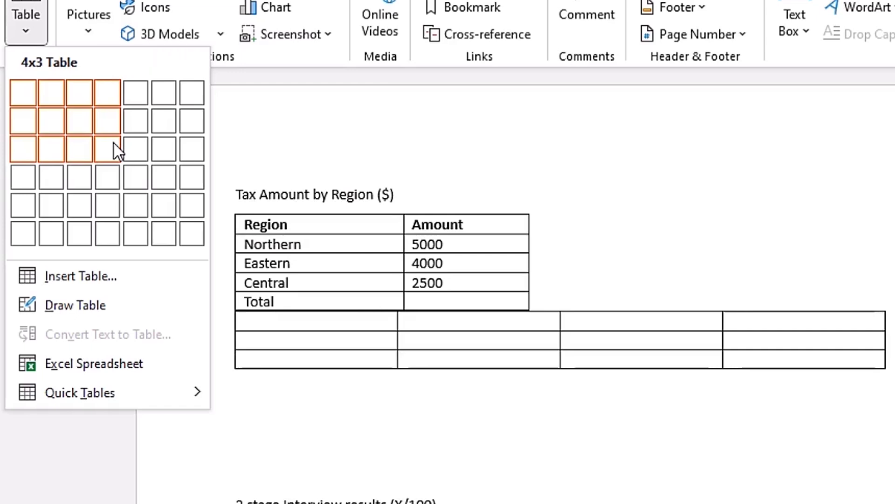
Try inserting a 4x3 table directly below the Tax Amount by Region table, and undo the insertion
click(113, 143)
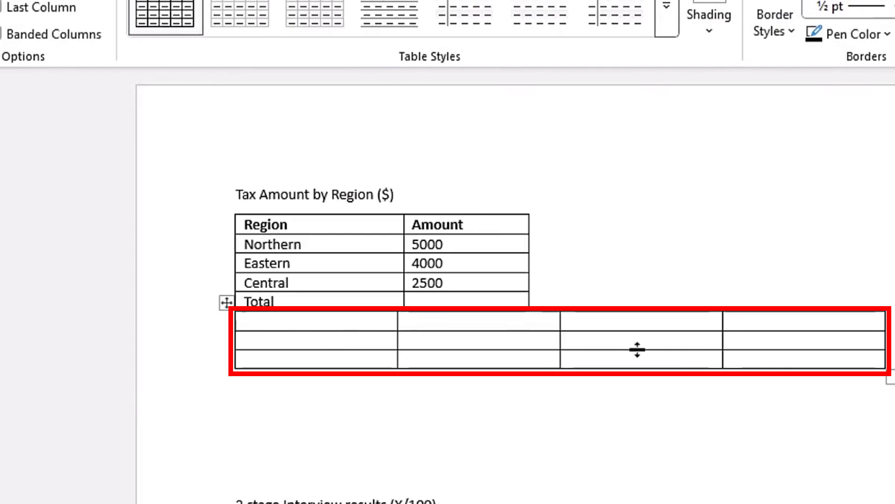
key(ctrl+z)
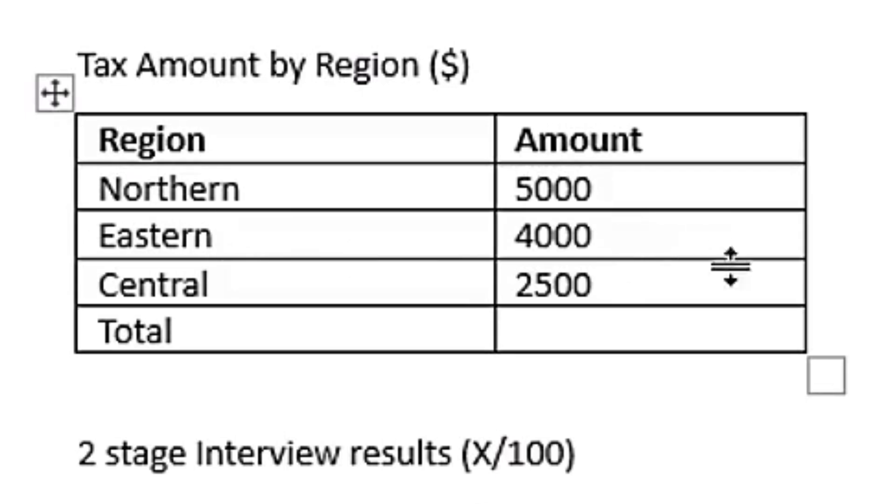
Open the Formula dialog for the empty Total cell in the Amount column and move it over the page
click(648, 329)
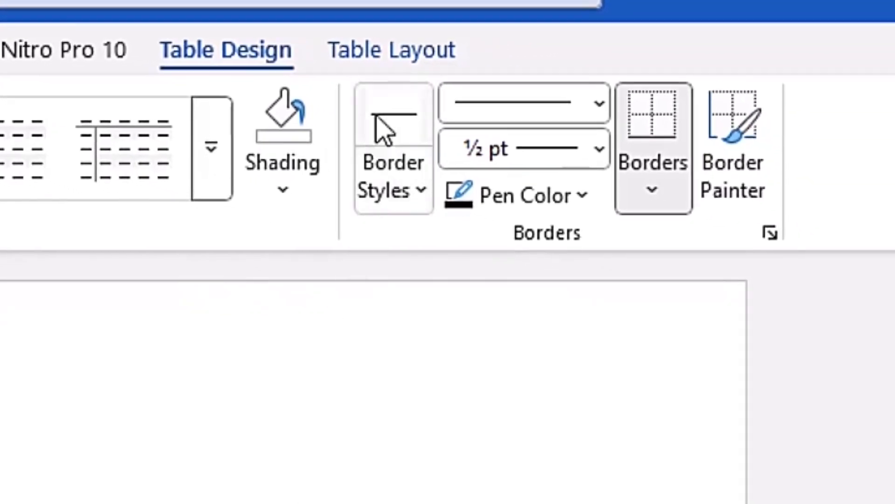
click(387, 57)
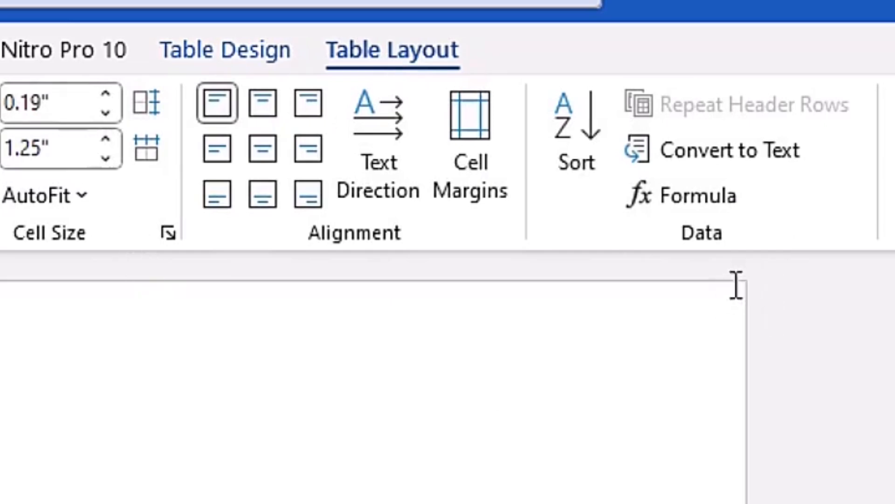
click(734, 197)
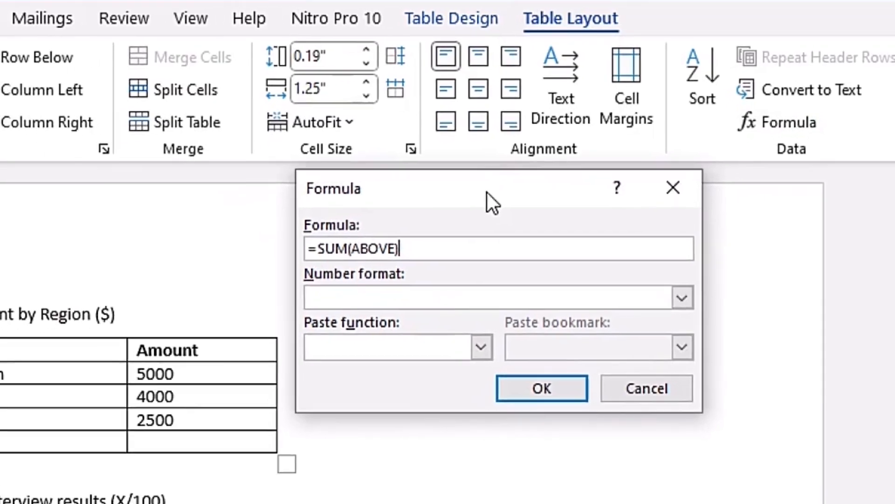
drag(488, 193, 183, 305)
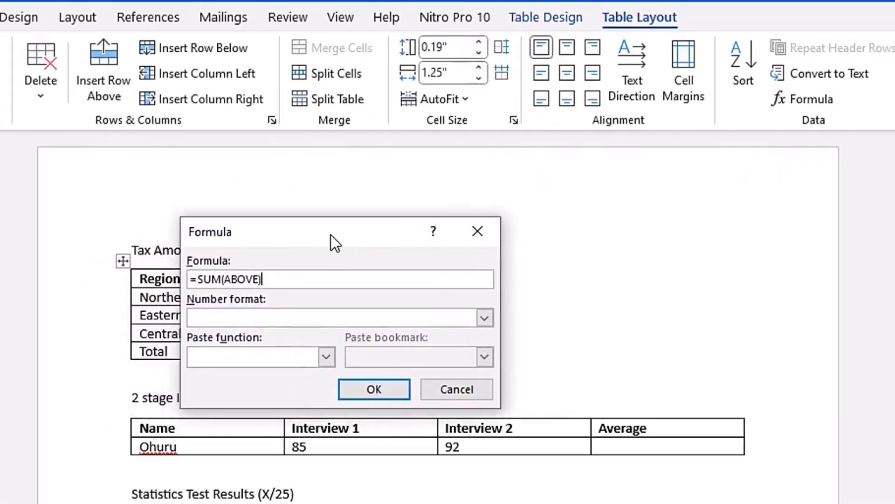
drag(331, 234, 348, 239)
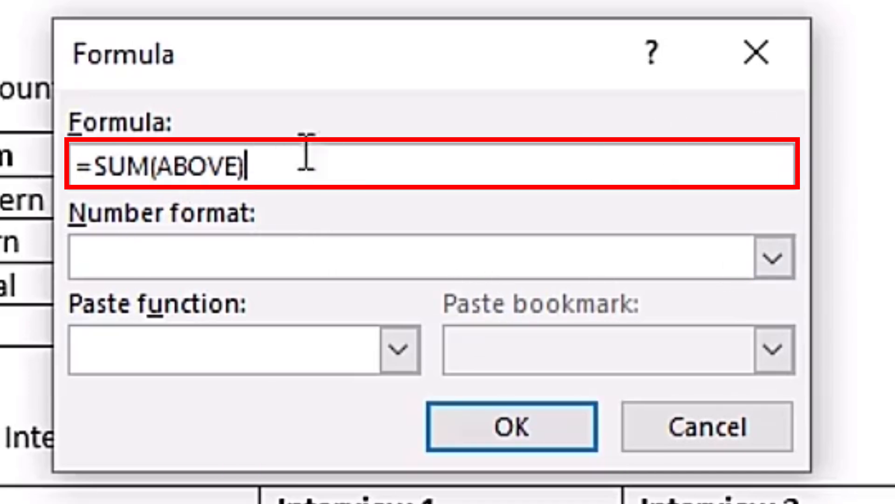
Examine the number format, paste function and paste bookmark options available for the table formula
click(770, 260)
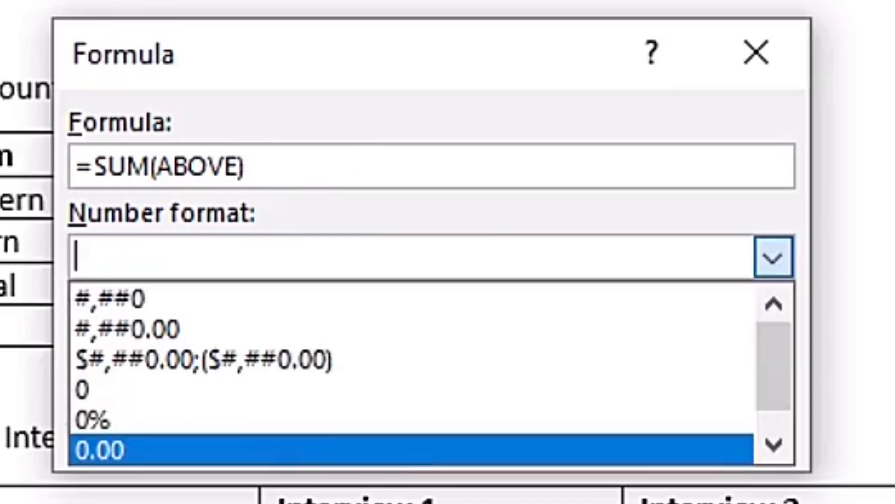
click(518, 214)
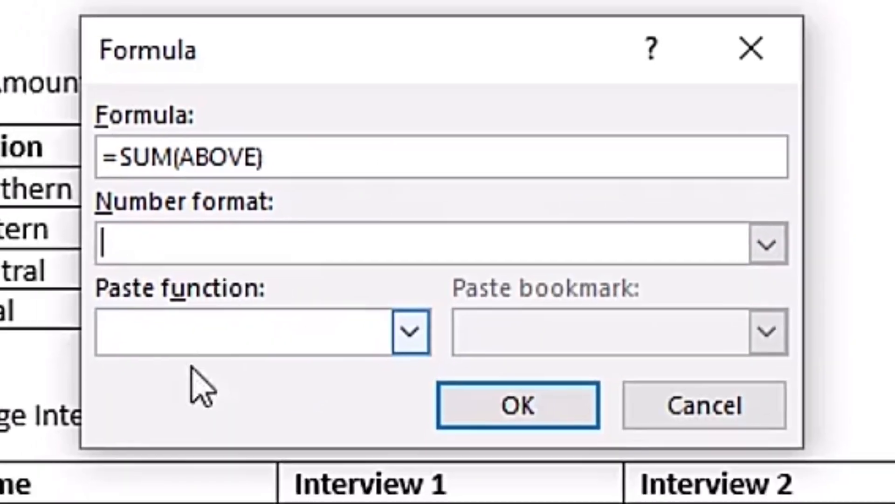
click(408, 333)
scroll(258, 474, down, 3)
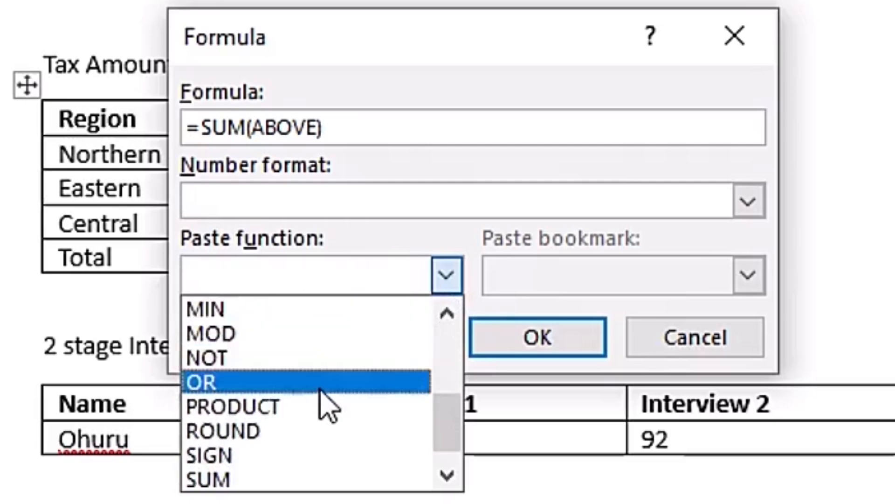
scroll(320, 389, up, 3)
click(520, 239)
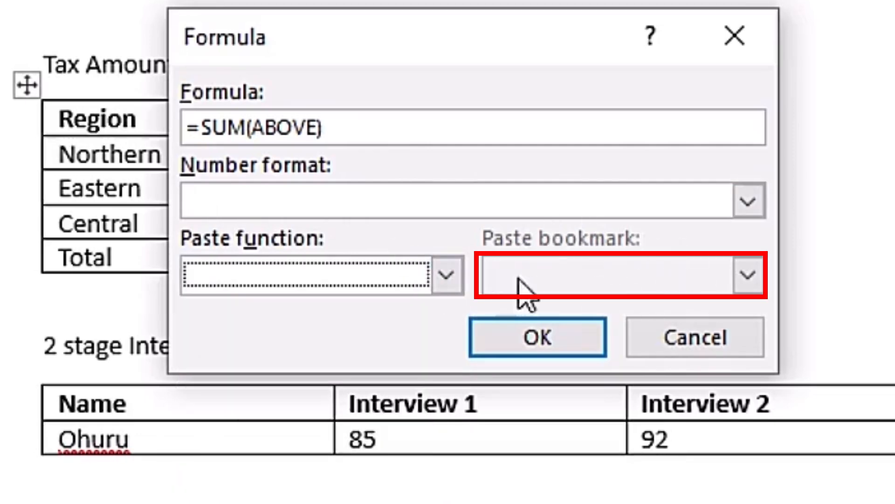
click(376, 126)
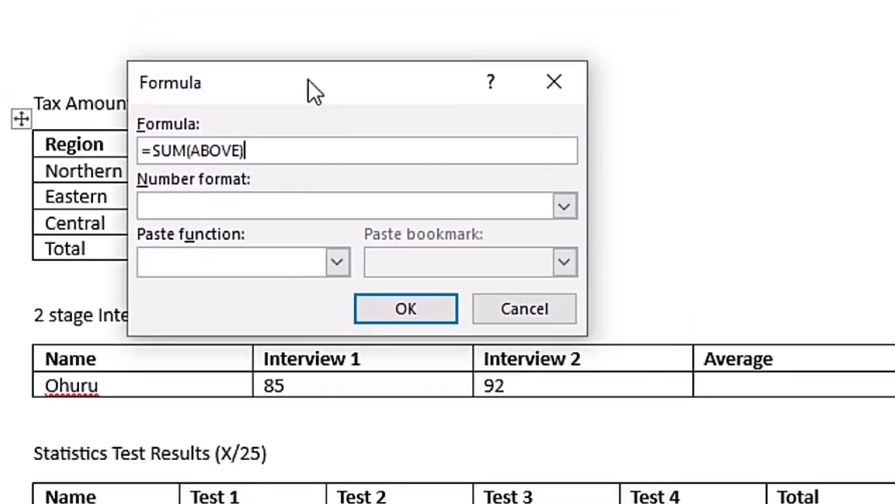
Try the plain =SUM(ABOVE) formula in the Total row's Amount cell, and undo it
drag(308, 79, 625, 32)
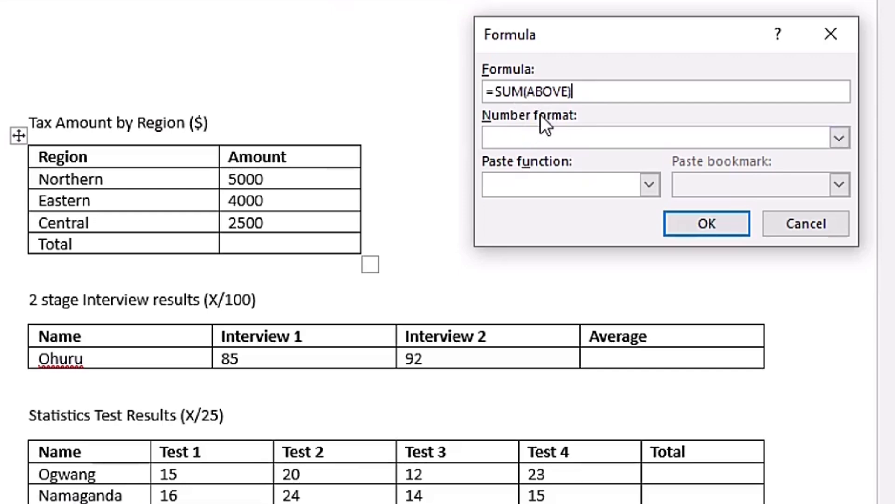
click(703, 234)
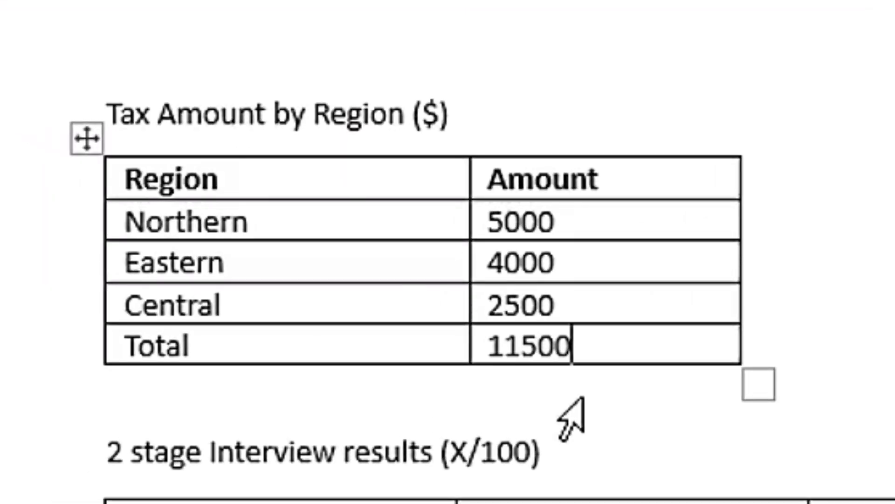
key(ctrl+z)
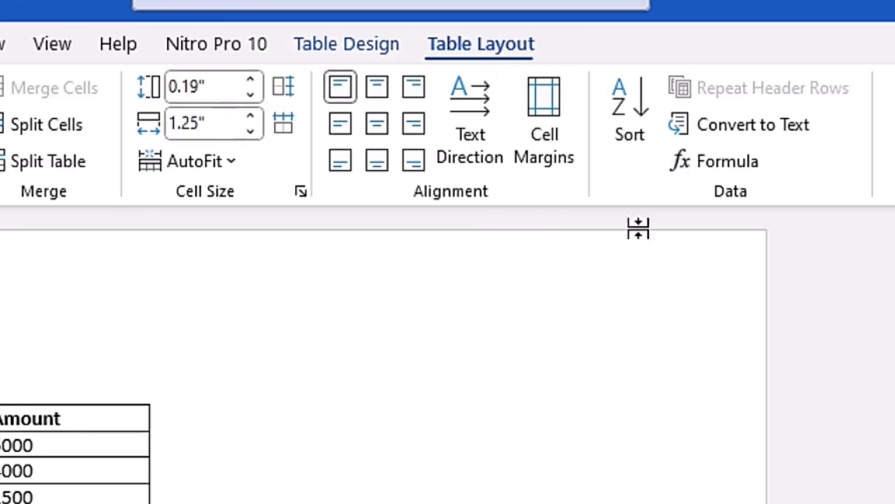
Set up a new =SUM(ABOVE) formula for the Total cell with the number format $#,##0.00;($#,##0.00)
click(724, 174)
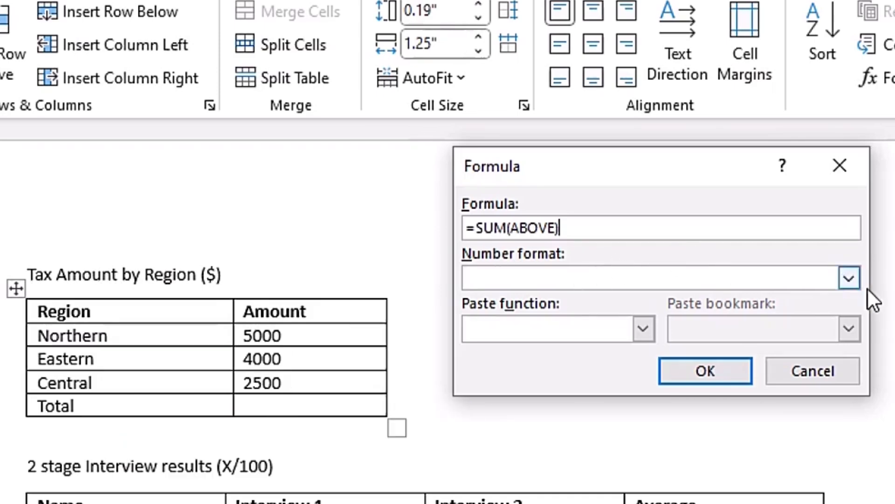
click(859, 276)
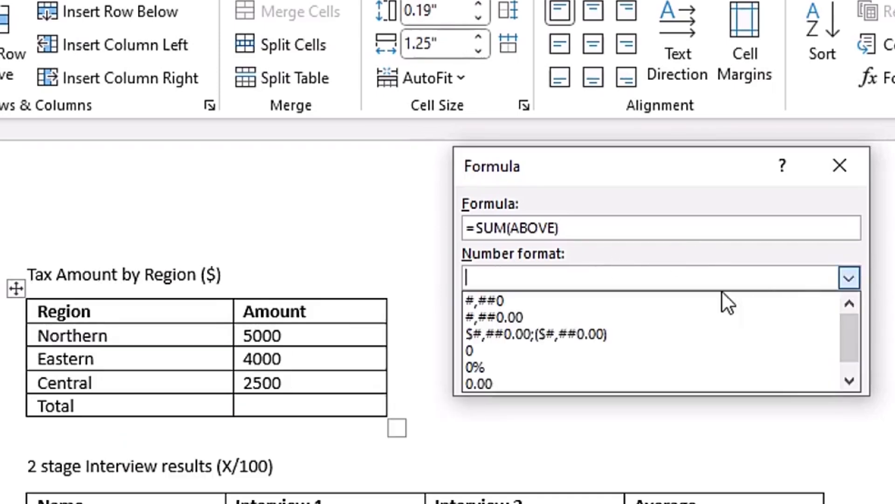
scroll(625, 338, down, 1)
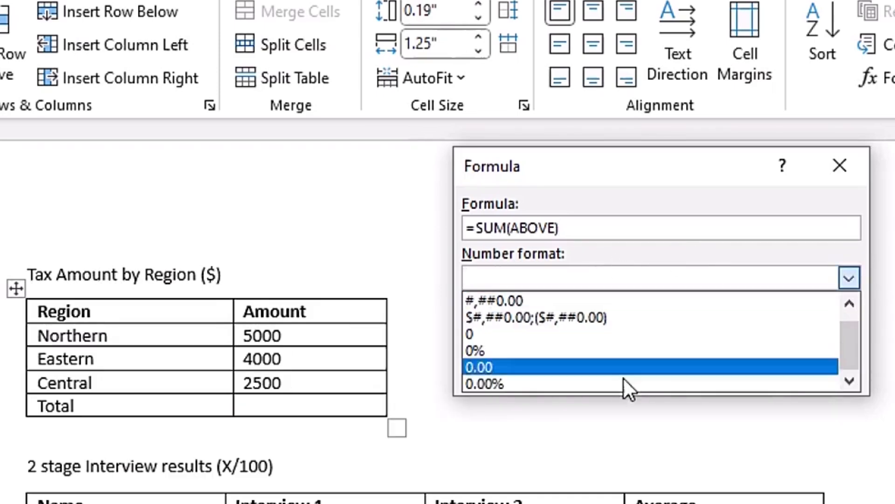
scroll(623, 364, up, 1)
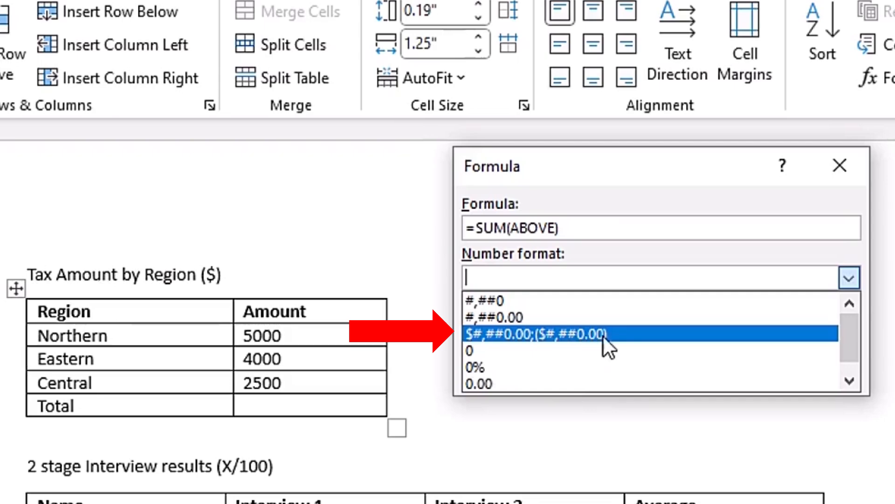
click(639, 335)
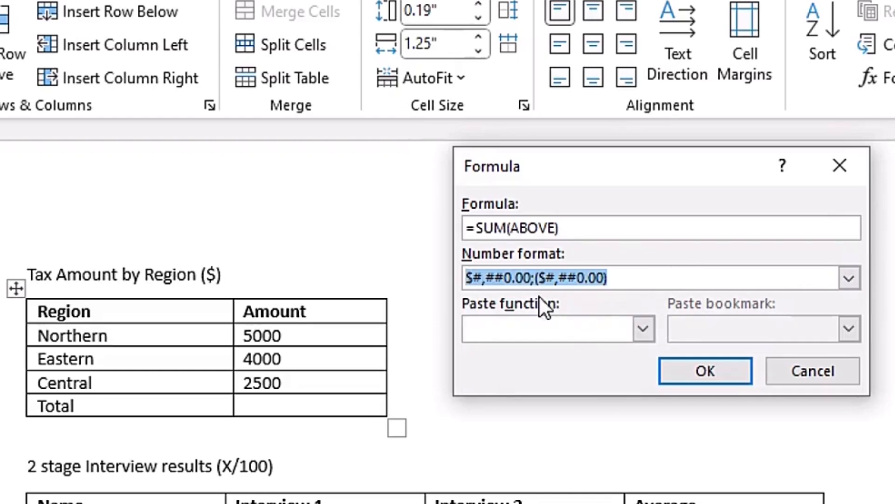
Look through the full list of functions that can be pasted into the formula, without picking one
click(647, 324)
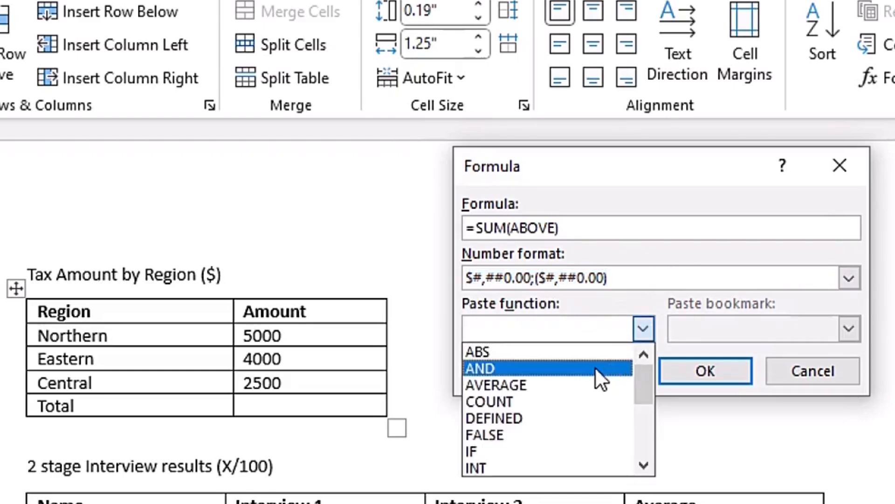
scroll(596, 368, down, 4)
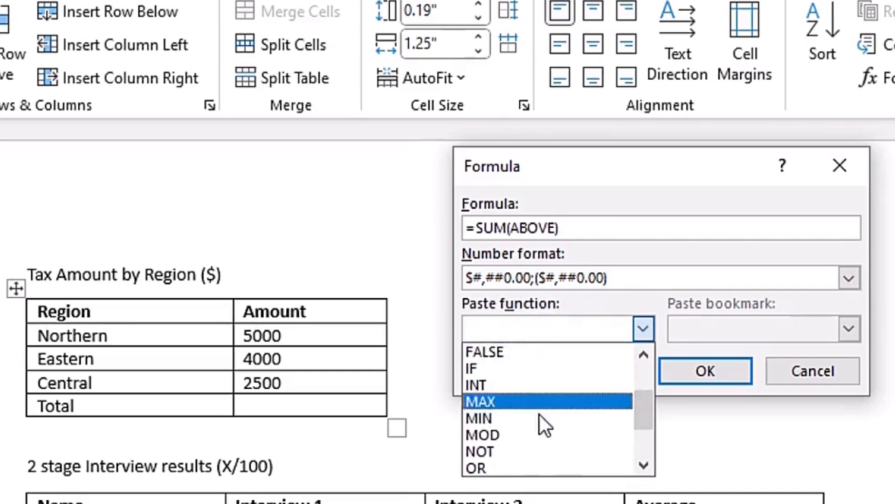
scroll(541, 431, up, 3)
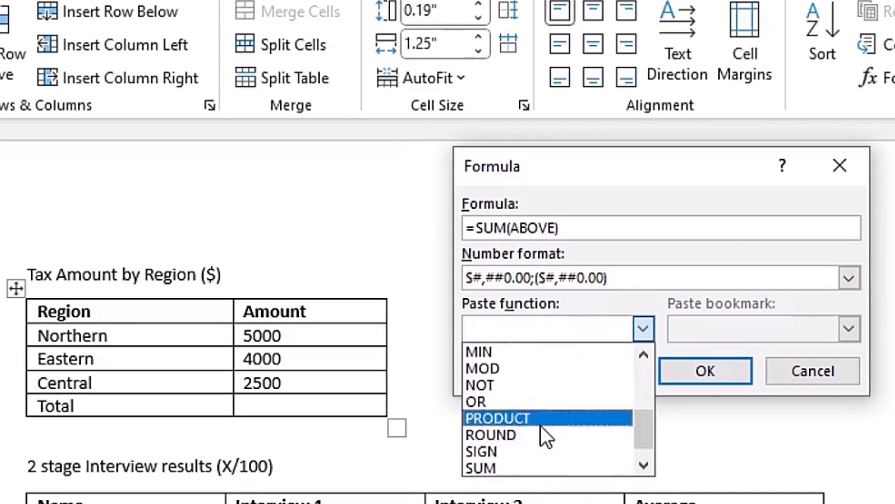
scroll(541, 426, up, 1)
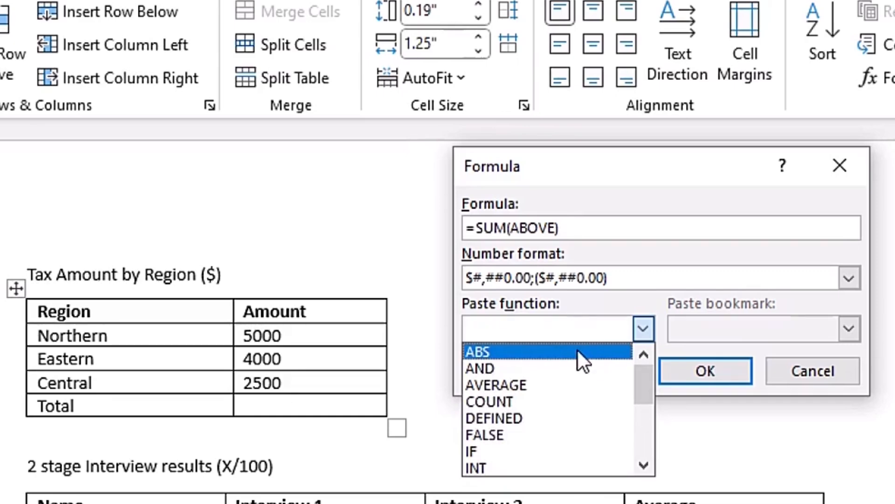
scroll(541, 385, down, 1)
scroll(536, 392, down, 2)
scroll(529, 429, down, 1)
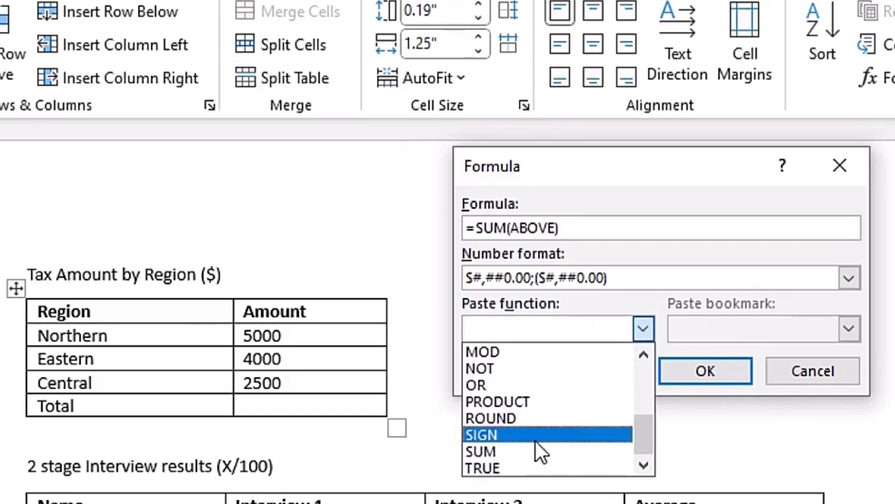
scroll(542, 410, up, 3)
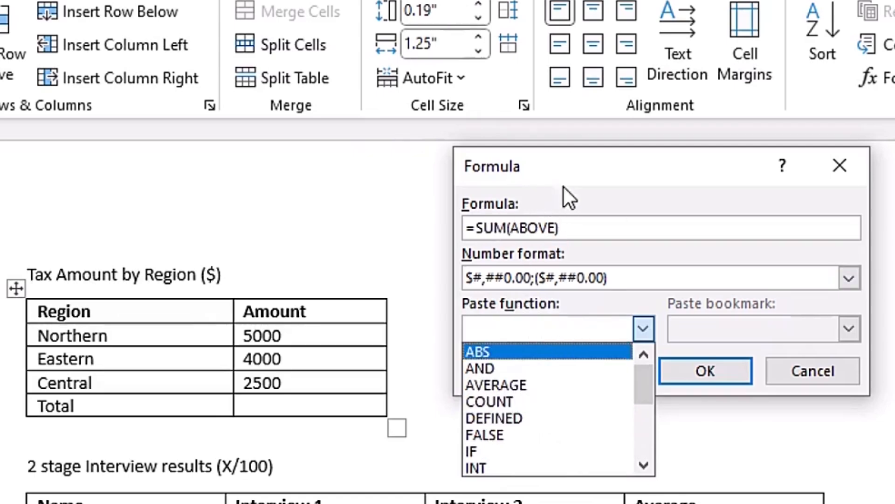
click(615, 189)
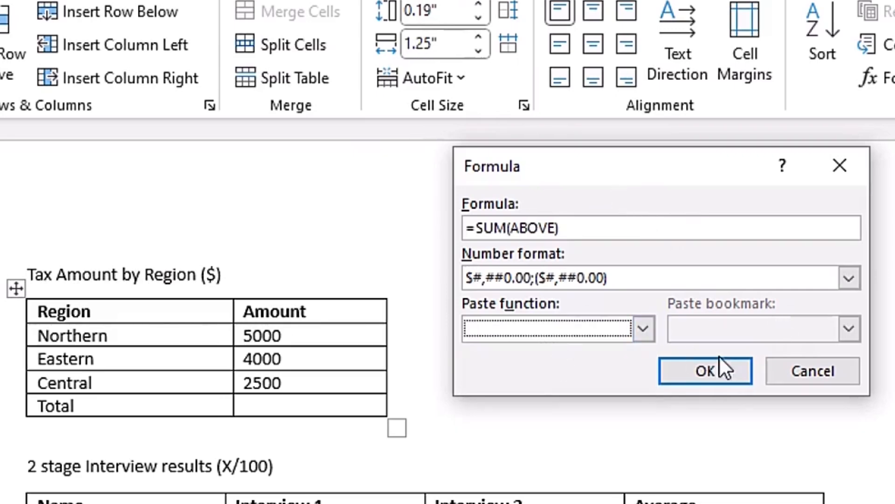
Insert the currency-formatted =SUM(ABOVE) formula into the Total row's Amount cell
click(698, 371)
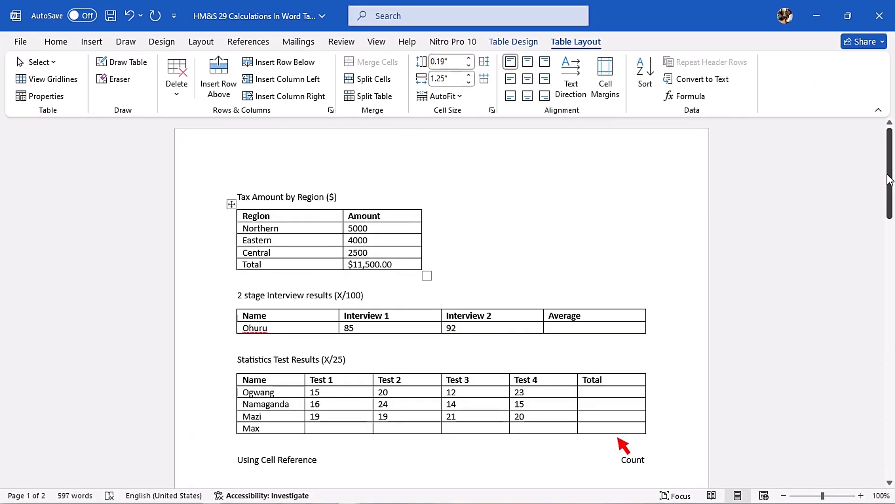
Examine the function reference table further down the document and read what each table formula function does
drag(890, 182, 893, 353)
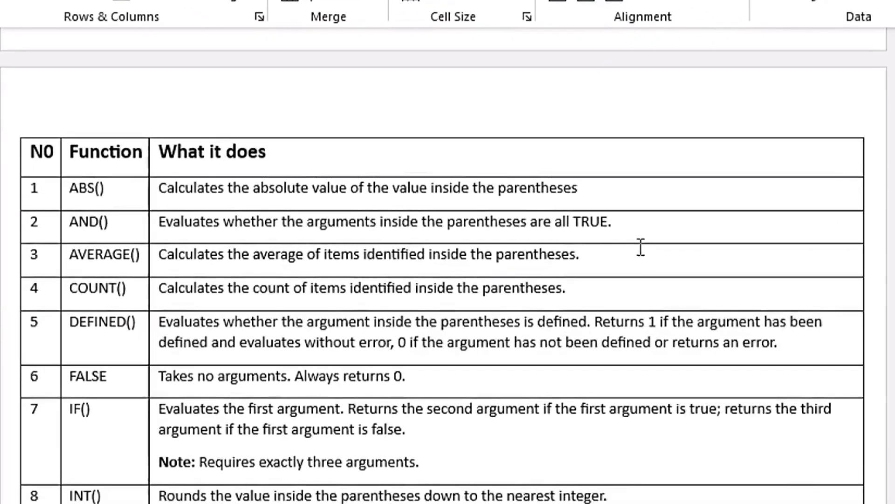
scroll(570, 246, down, 2)
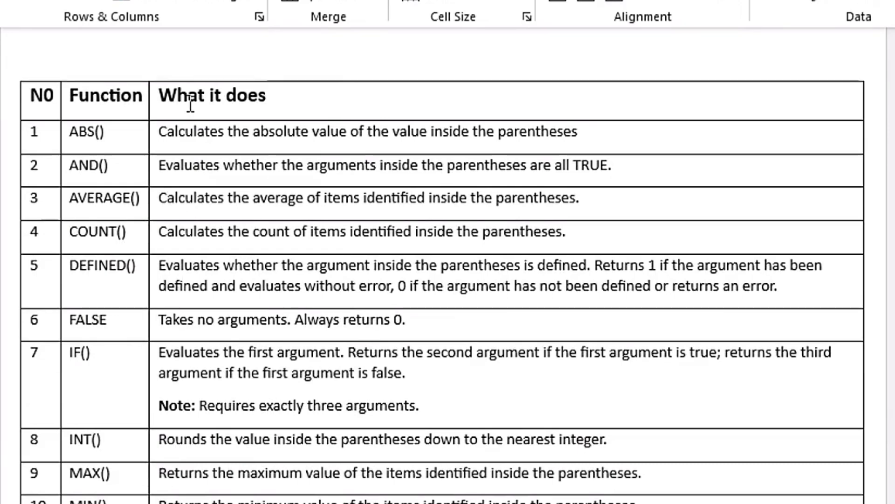
scroll(270, 236, down, 6)
scroll(268, 236, up, 4)
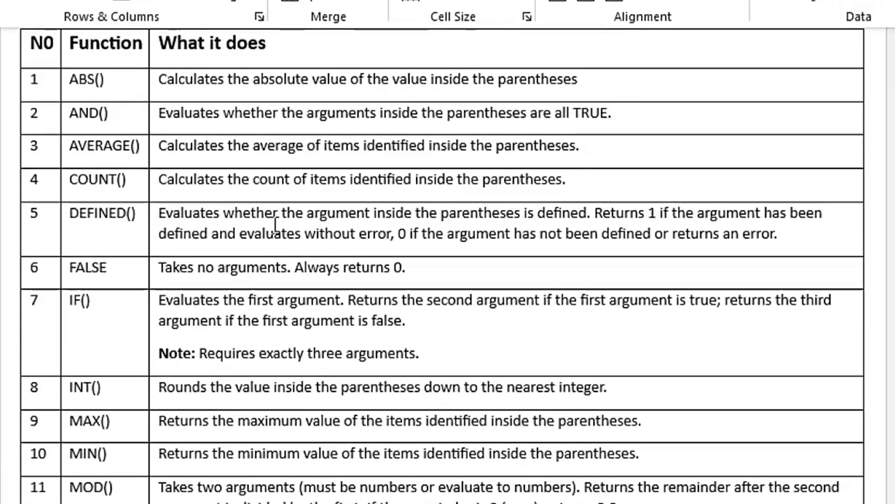
scroll(275, 224, up, 2)
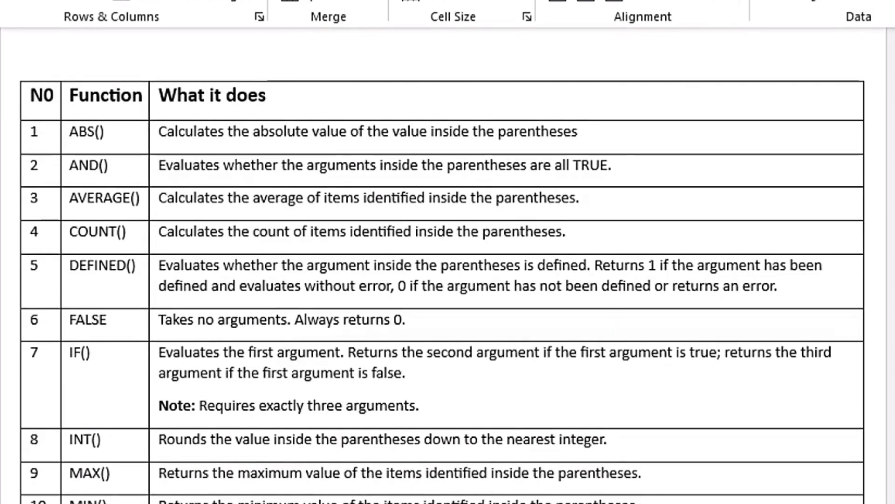
scroll(442, 261, down, 6)
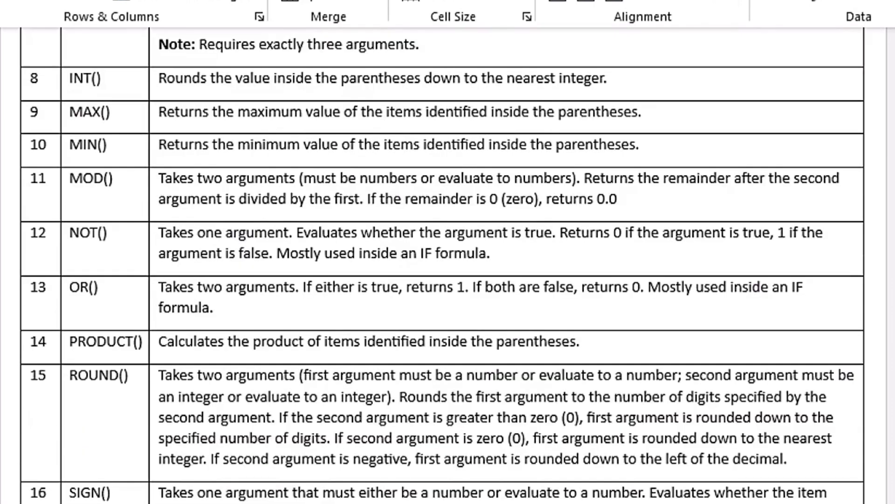
scroll(882, 270, down, 1)
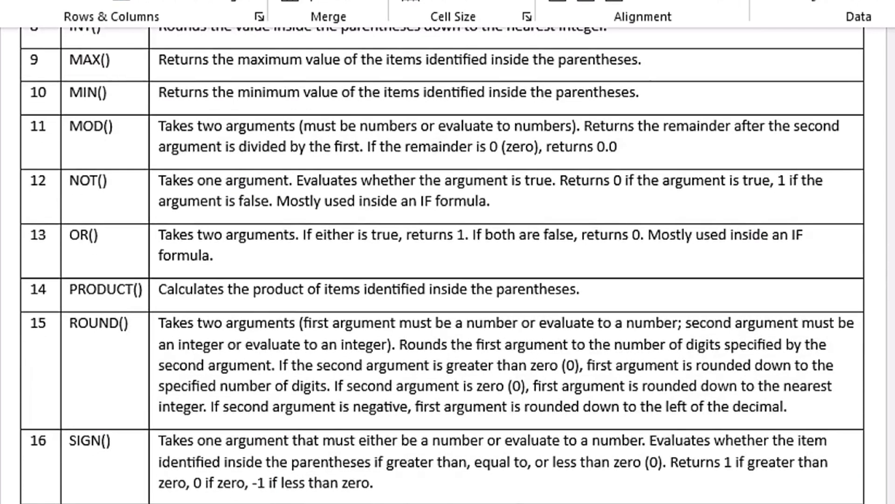
scroll(443, 265, up, 9)
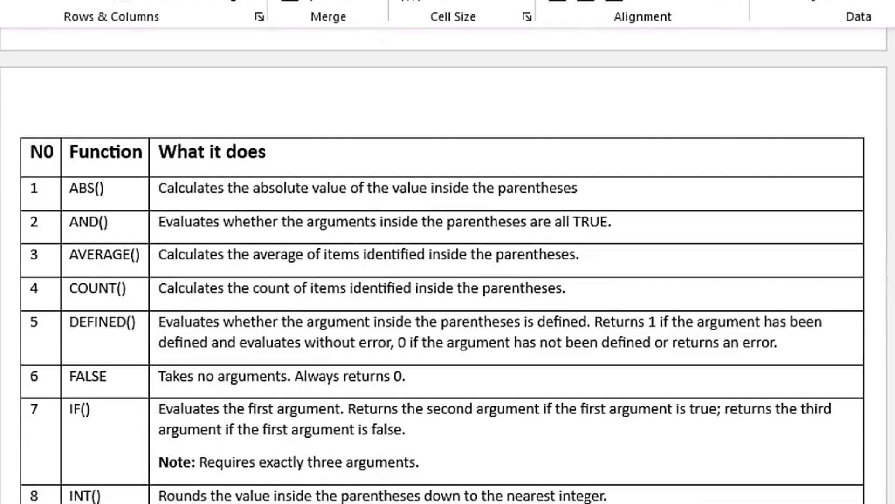
scroll(778, 321, down, 8)
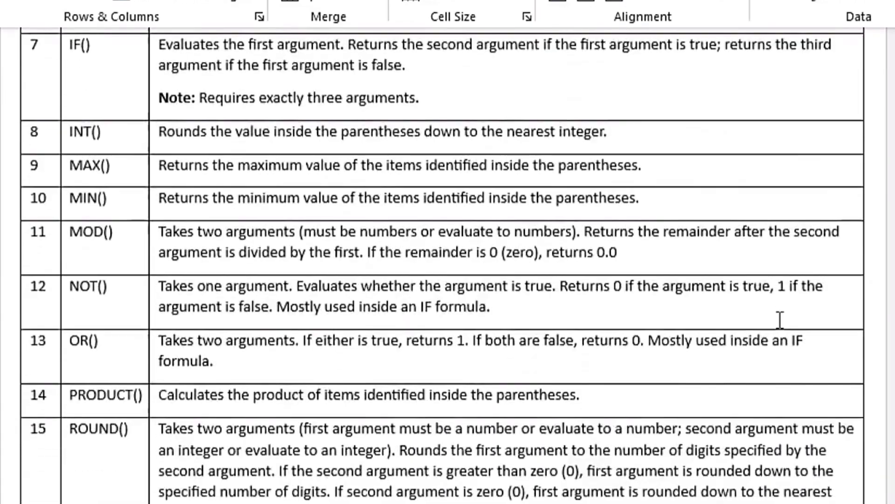
scroll(778, 321, down, 3)
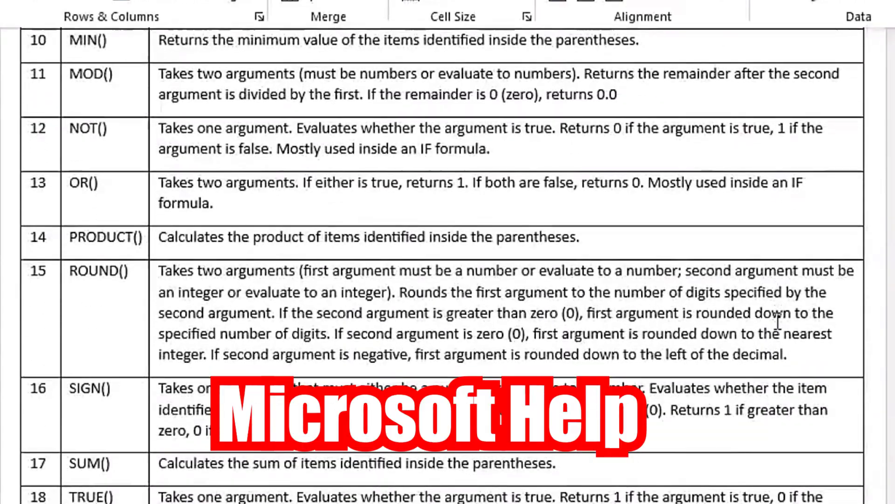
Reread the function descriptions in the reference table, from ABS() to SUM(), and return to the example tables
scroll(777, 321, up, 3)
scroll(778, 321, up, 10)
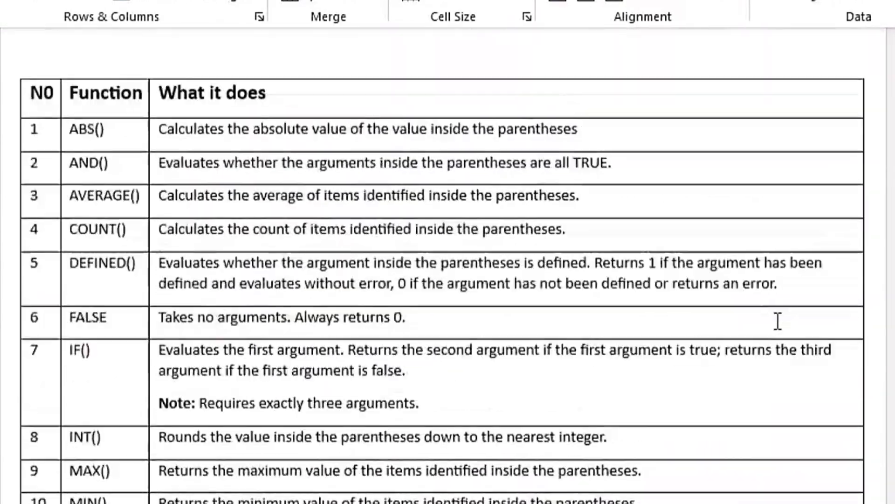
scroll(538, 219, down, 1)
scroll(539, 219, down, 2)
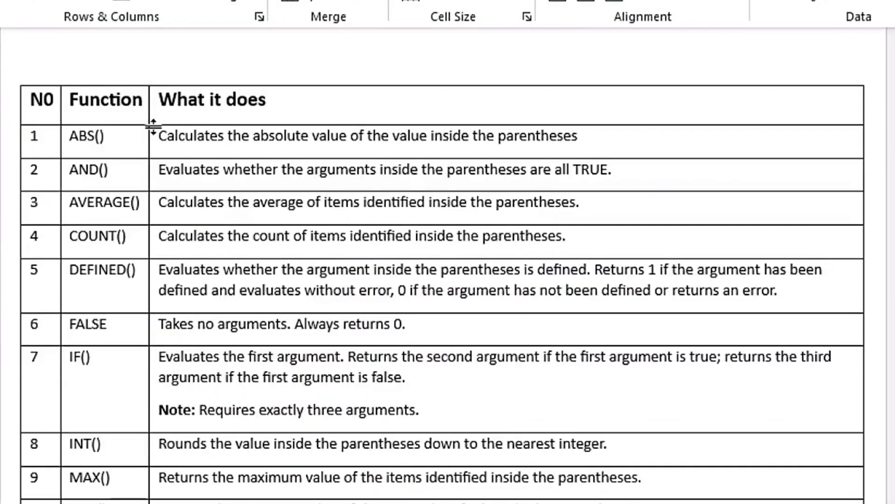
scroll(347, 261, down, 8)
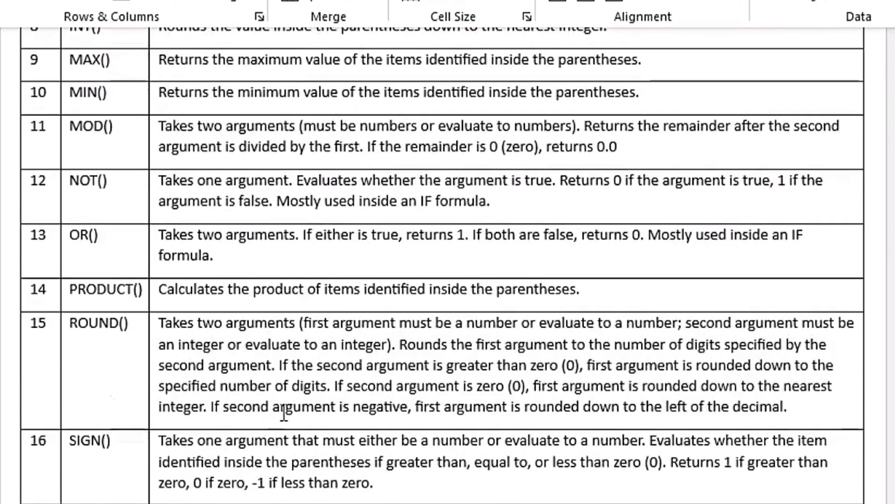
scroll(283, 414, up, 8)
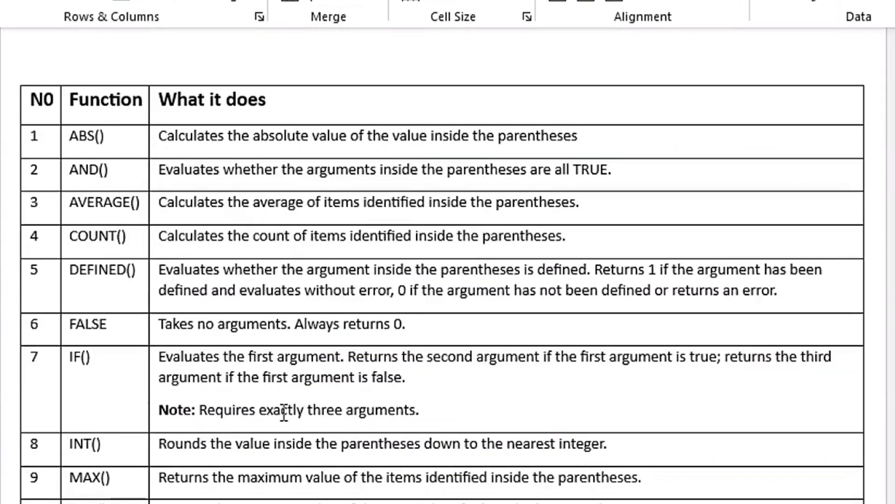
scroll(284, 414, up, 20)
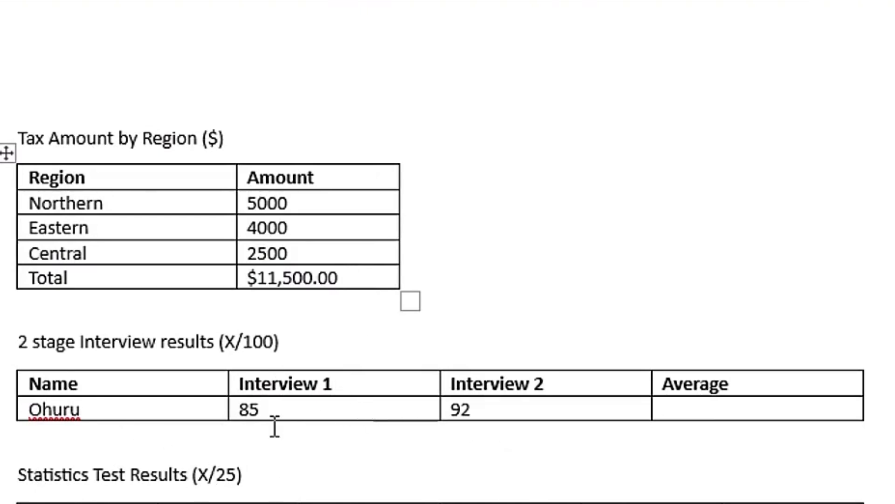
Insert an =AVERAGE(LEFT) formula without a number format in the Average cell of the 2 stage Interview results table
click(744, 408)
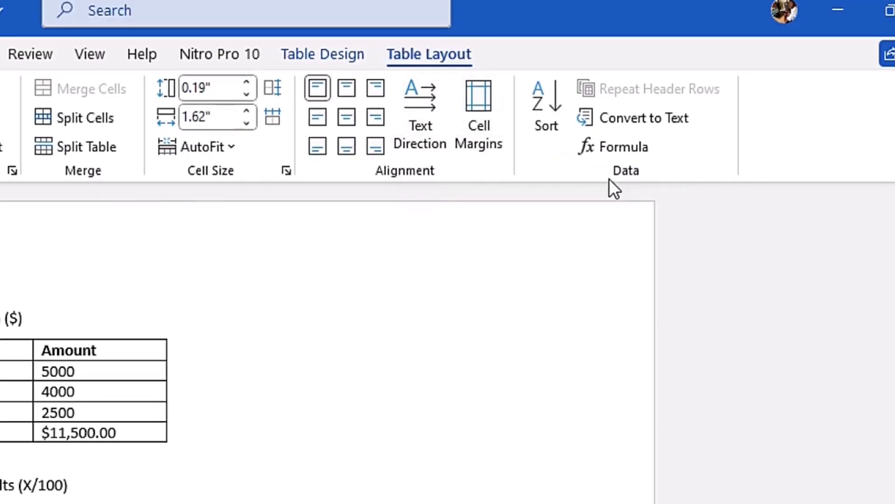
click(657, 149)
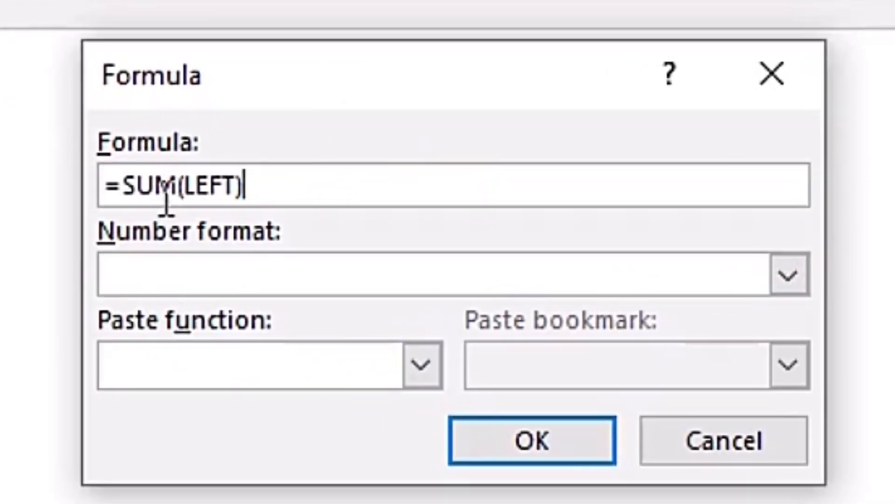
drag(123, 184, 254, 186)
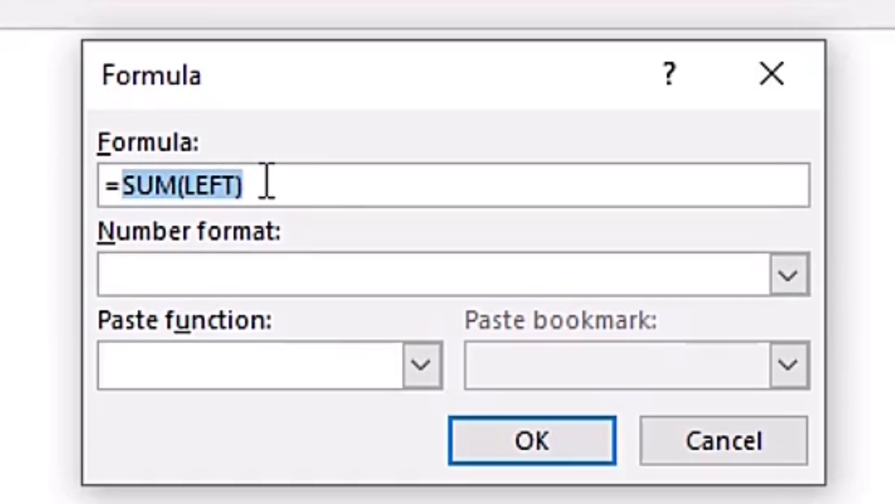
key(Delete)
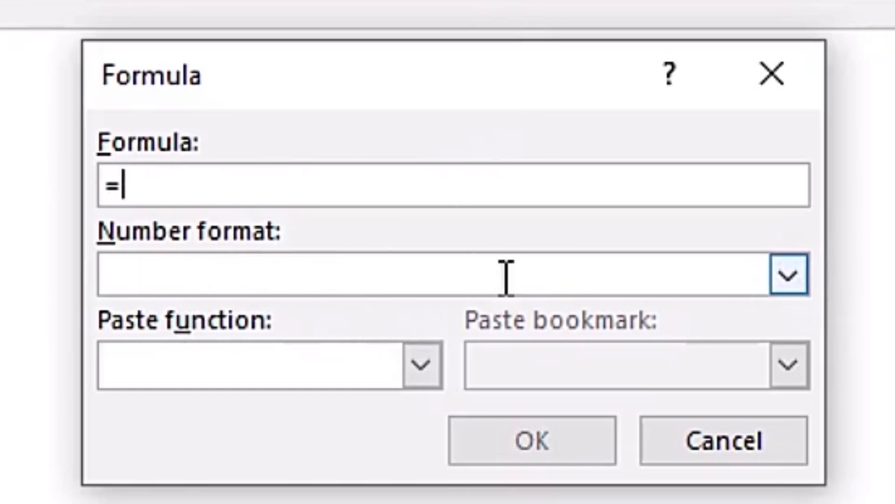
click(791, 275)
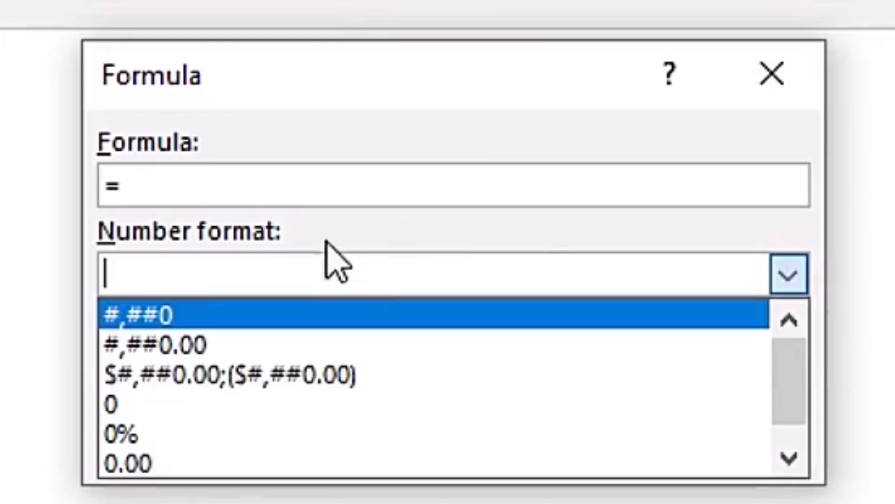
click(361, 236)
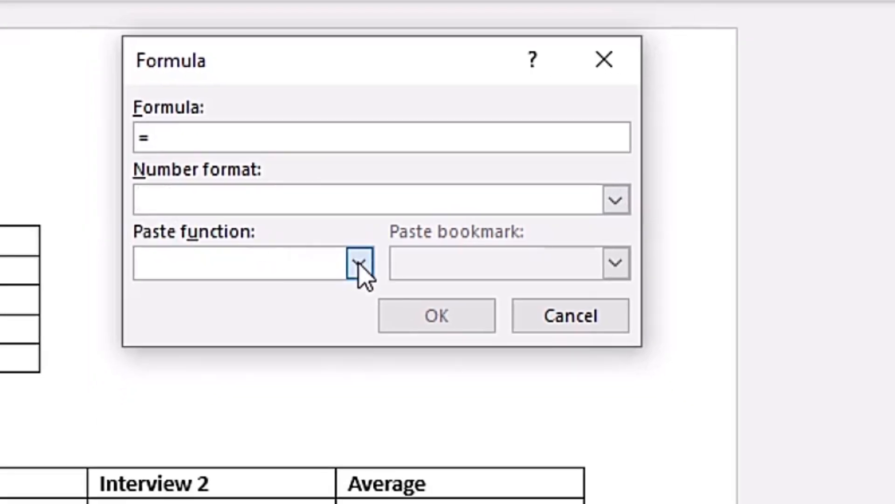
click(360, 263)
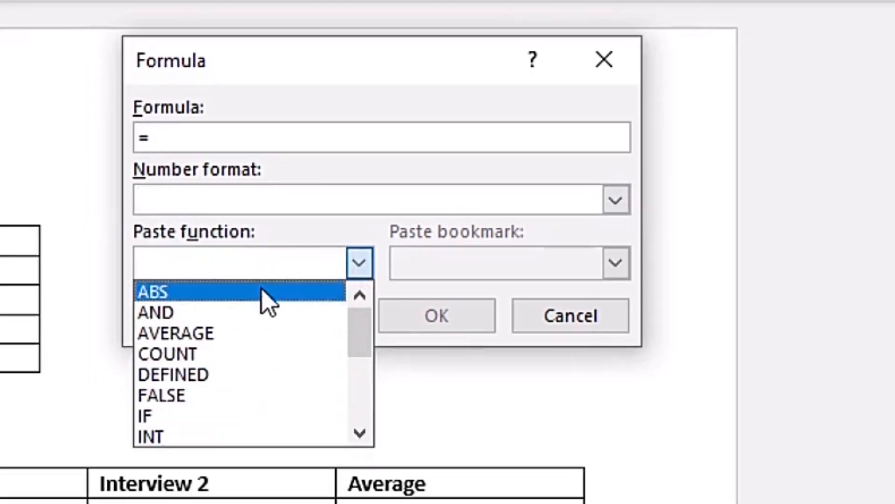
click(242, 334)
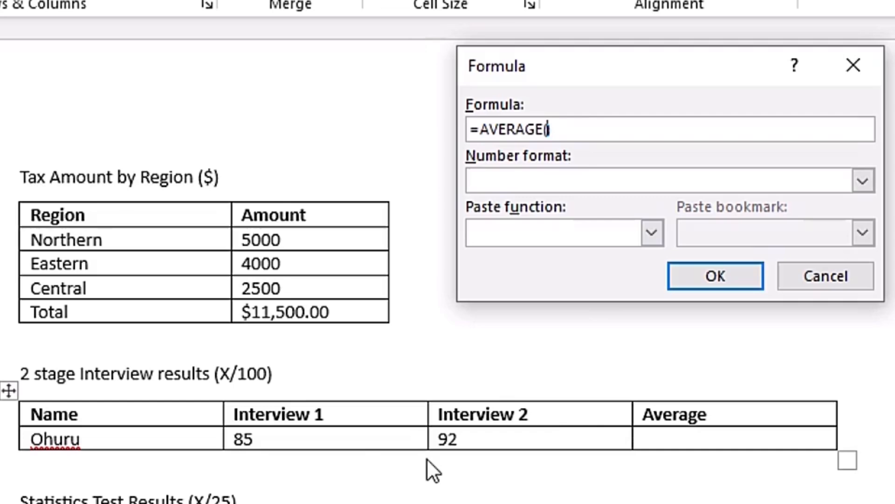
text(FT)
click(735, 280)
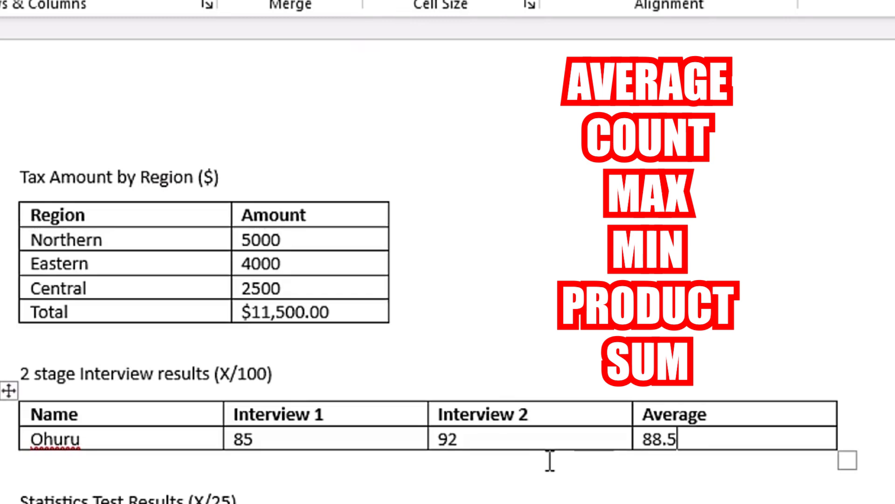
Try a =COUNT(ABOVE) formula in the Max row's Total cell of the Statistics Test Results table, and undo it
scroll(562, 419, down, 5)
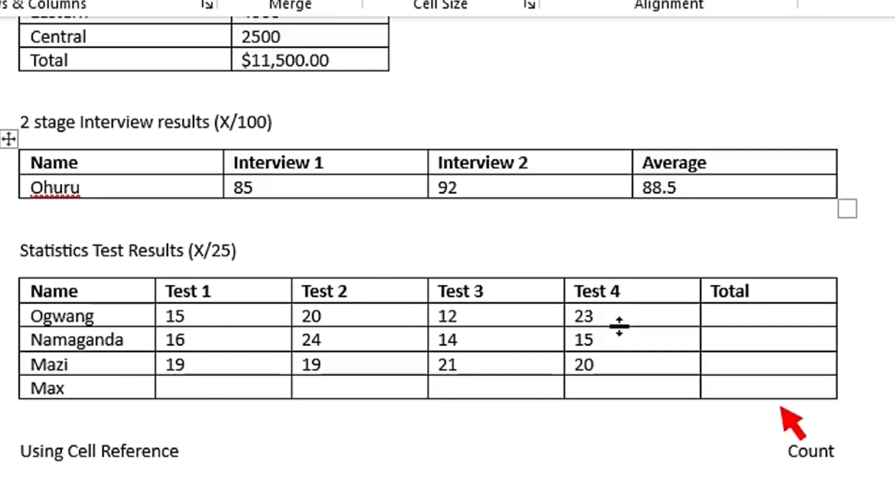
click(727, 389)
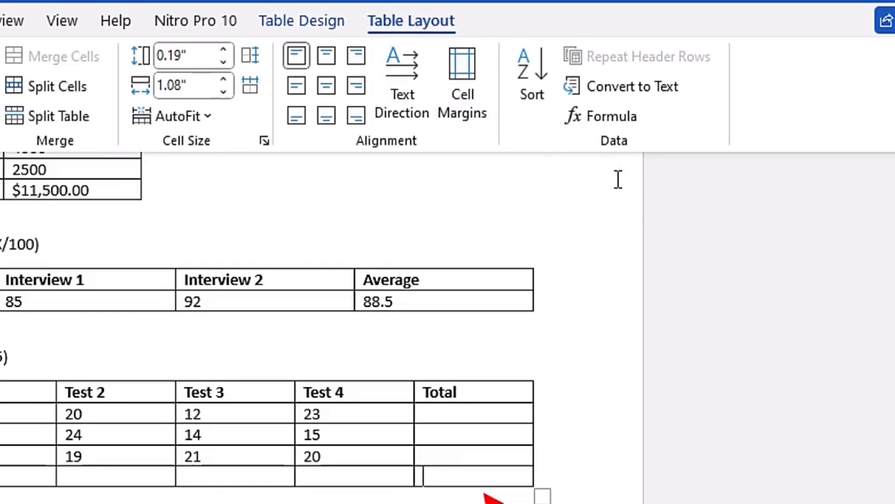
click(624, 116)
drag(375, 202, 416, 186)
drag(390, 110, 399, 63)
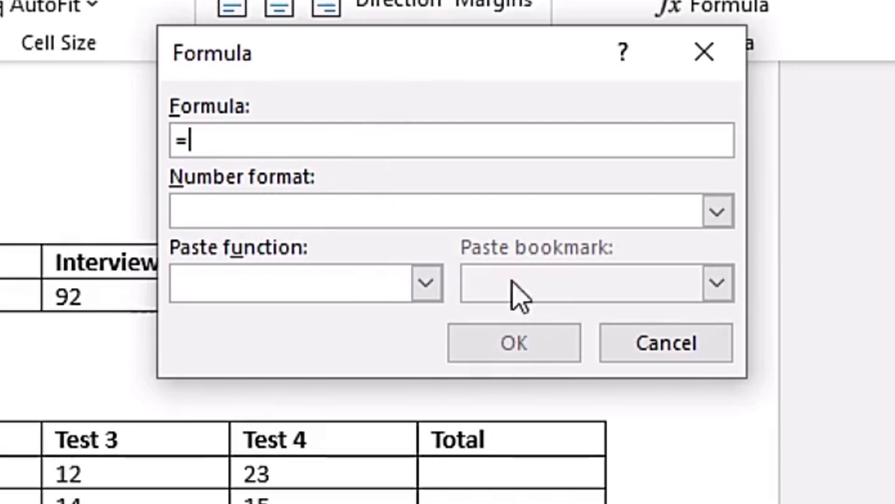
click(427, 281)
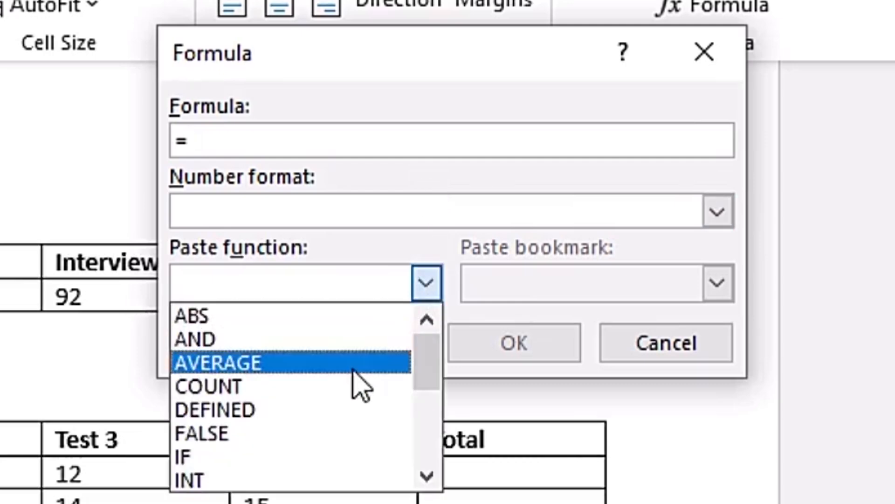
click(347, 386)
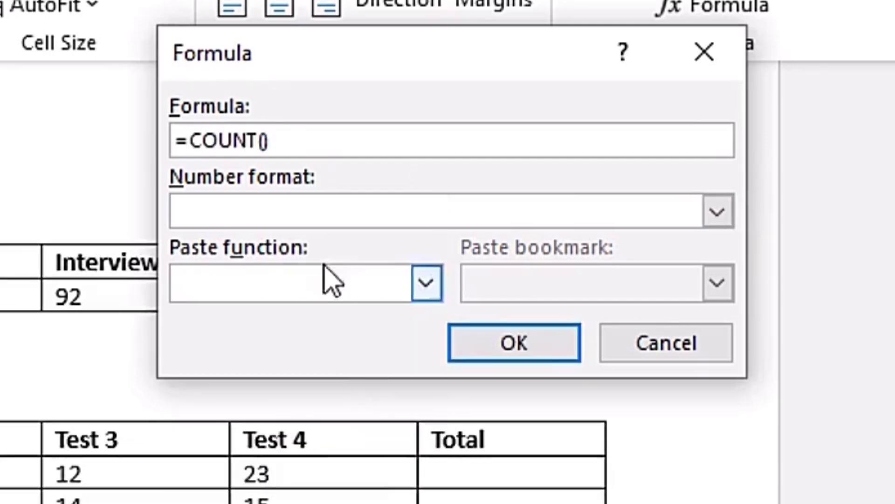
text(ABOVE)
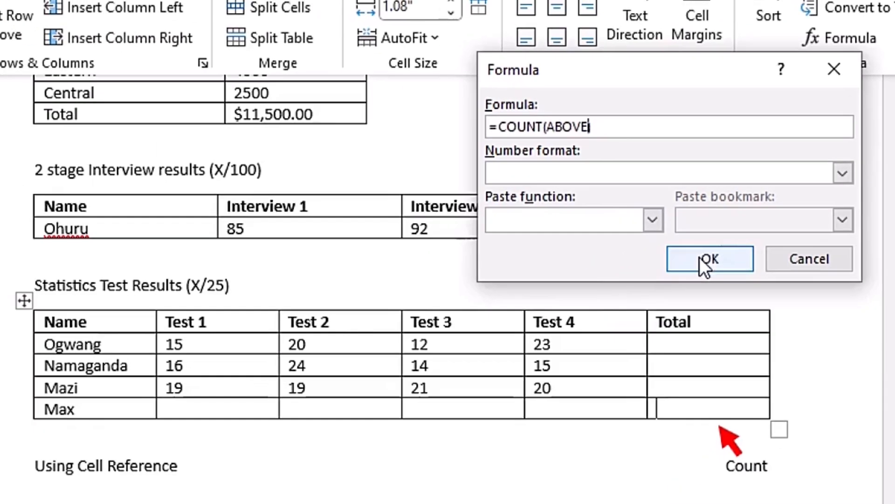
click(705, 259)
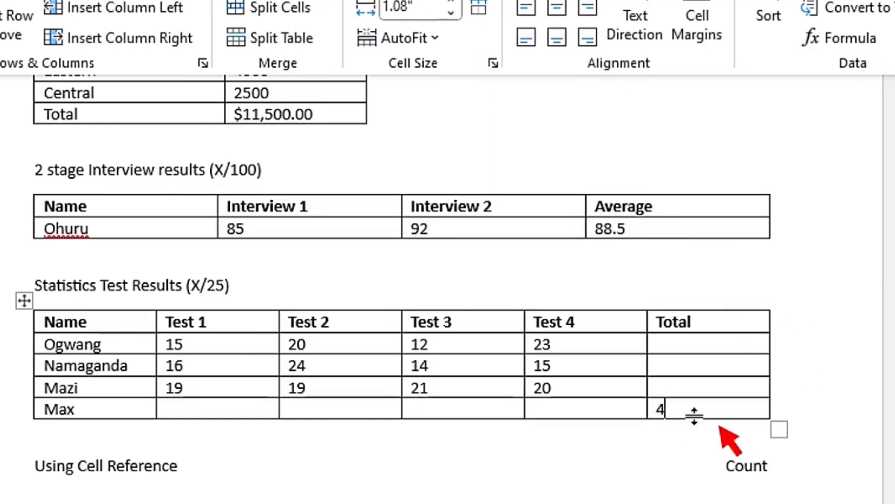
key(ctrl+z)
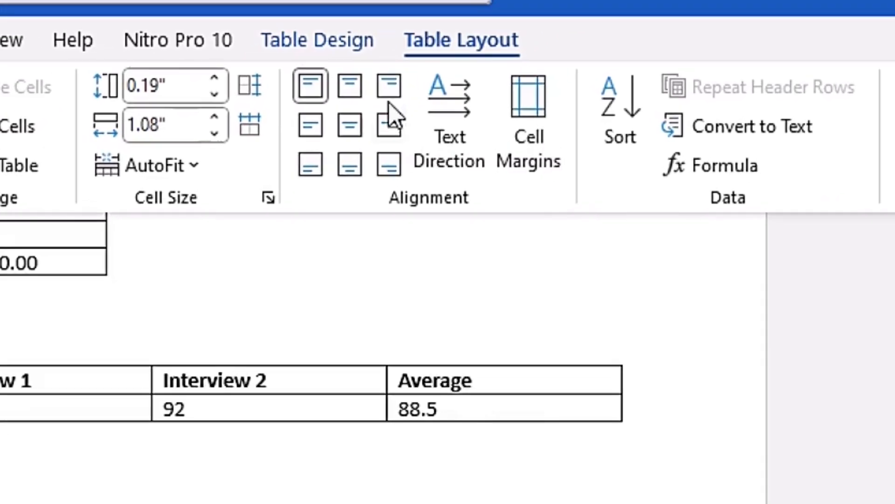
Fill the Total cells of all three student rows in the Statistics Test Results table with =SUM(LEFT) formulas
click(742, 171)
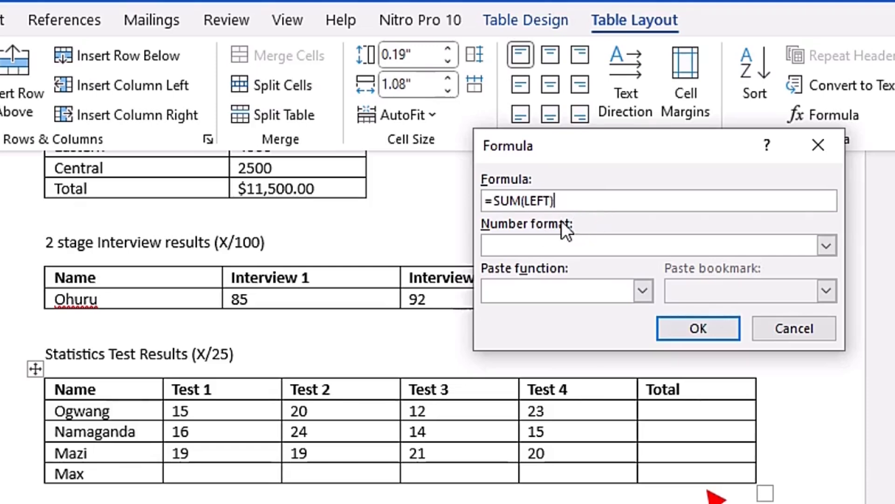
click(692, 326)
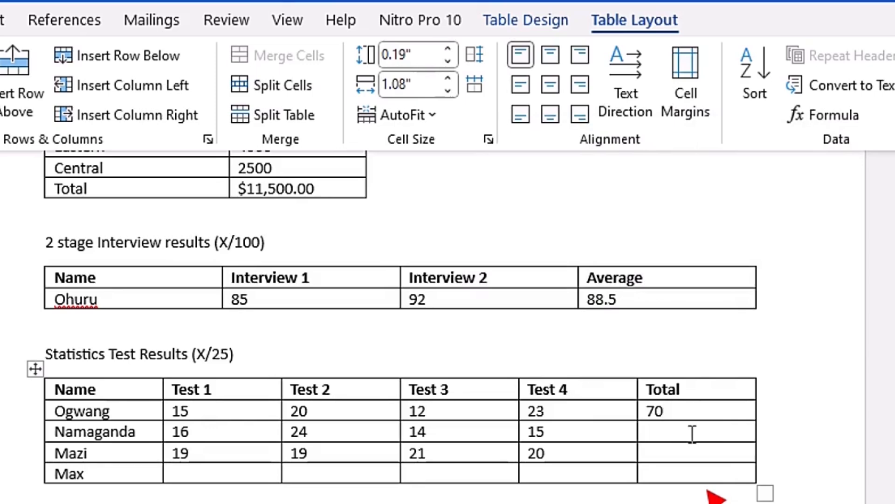
click(822, 114)
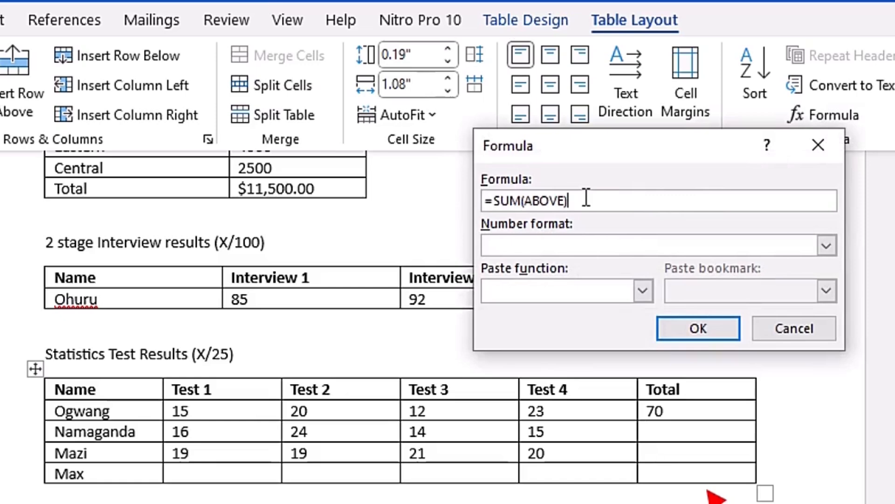
key(BackSpace)
key(BackSpace)
key(BackSpace)
key(BackSpace)
key(BackSpace)
key(BackSpace)
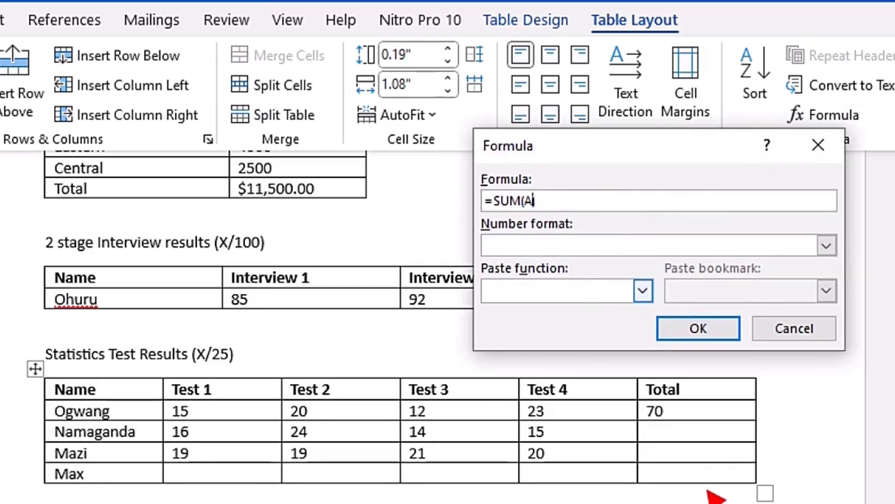
text(LEFT))
click(693, 323)
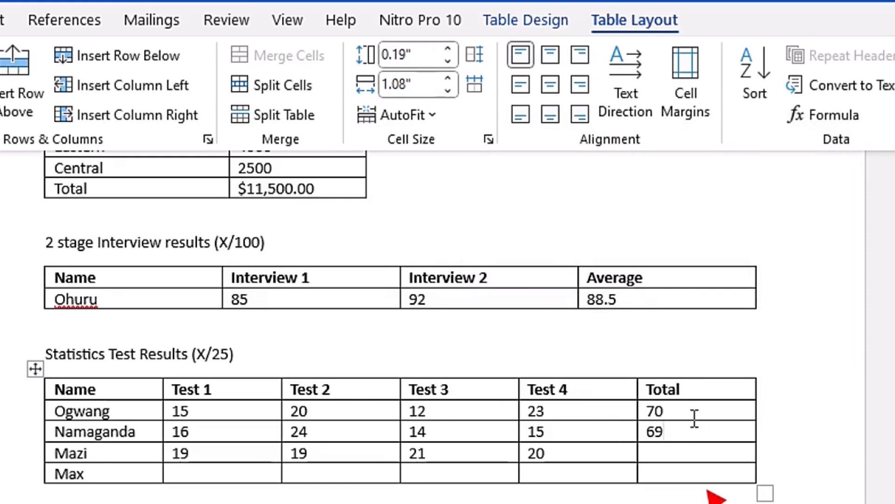
click(693, 451)
key(F4)
Insert a =COUNT(ABOVE) formula in the Total column's cell of the Max row
click(671, 473)
click(835, 120)
drag(568, 202, 501, 211)
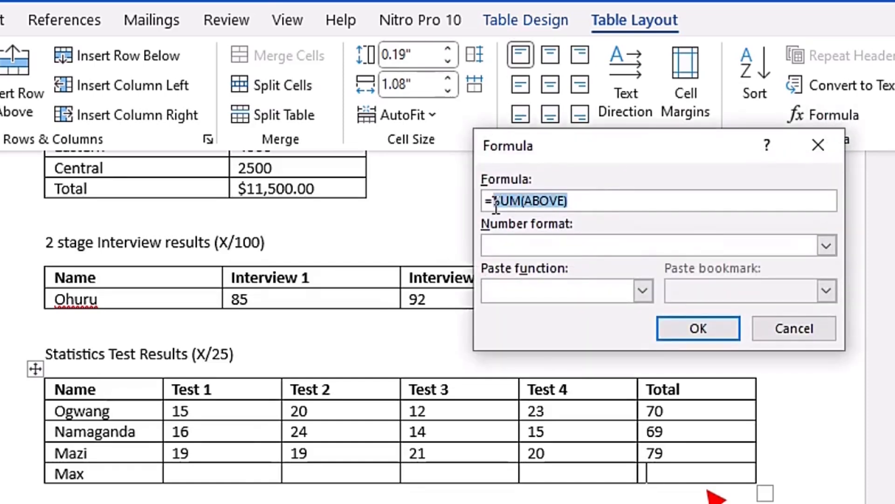
key(Delete)
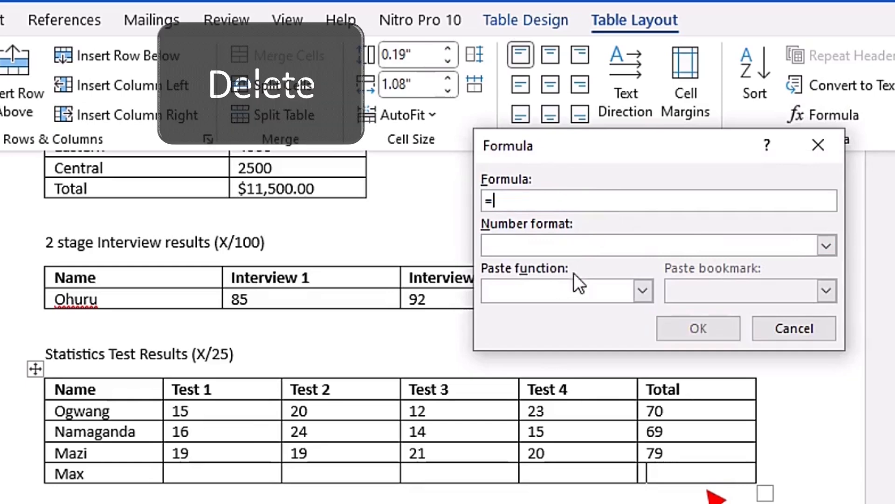
click(638, 290)
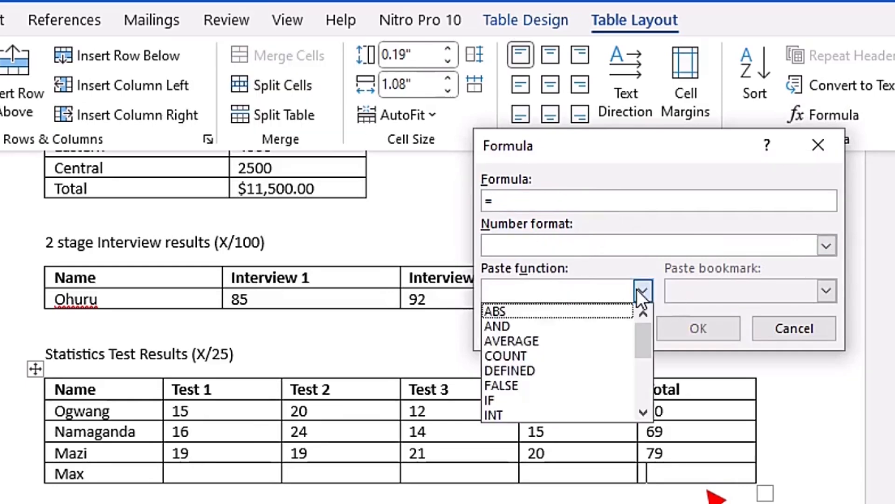
click(573, 354)
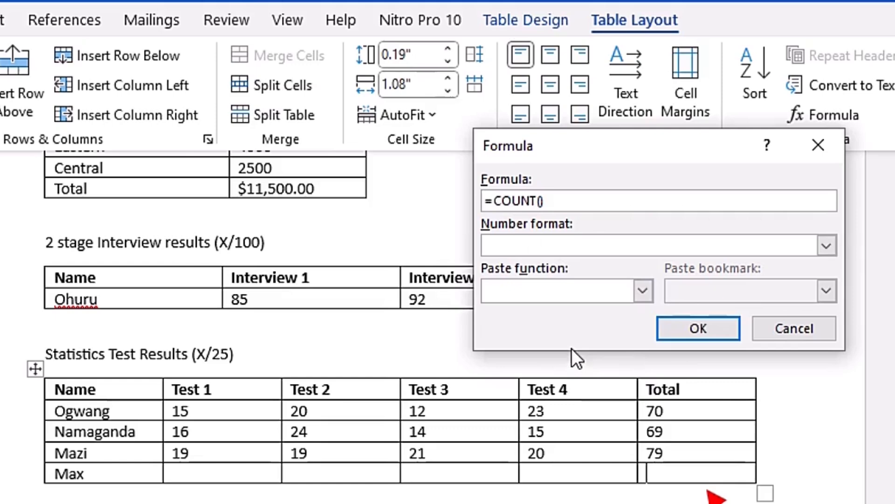
text(AB)
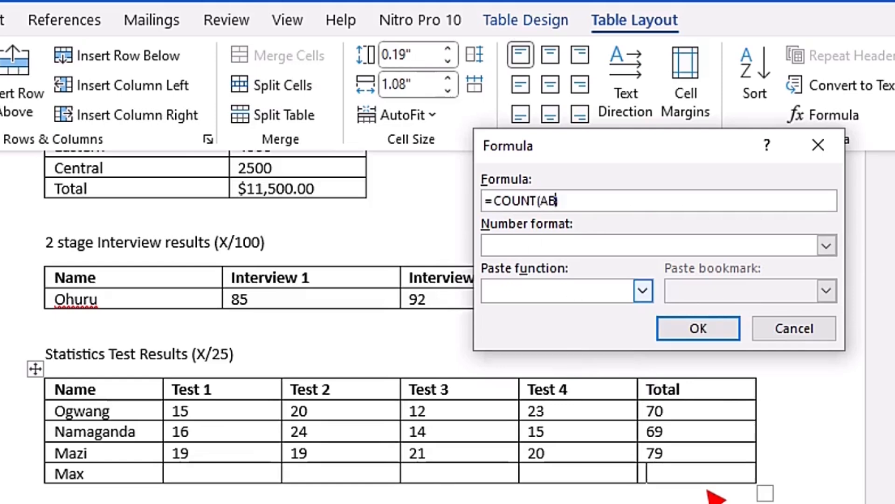
text(OVE)
click(703, 335)
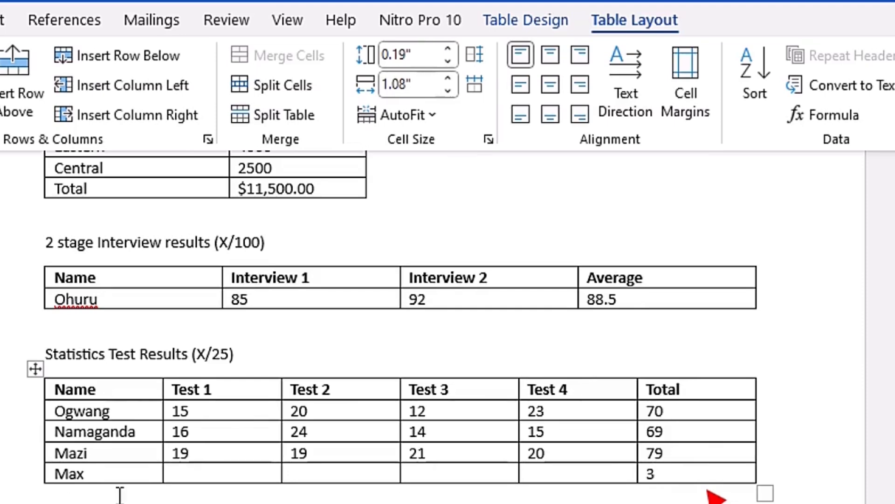
Insert a =MAX(ABOVE) formula in the Test 1 cell of the Max row in the Statistics Test Results table
click(219, 471)
click(854, 119)
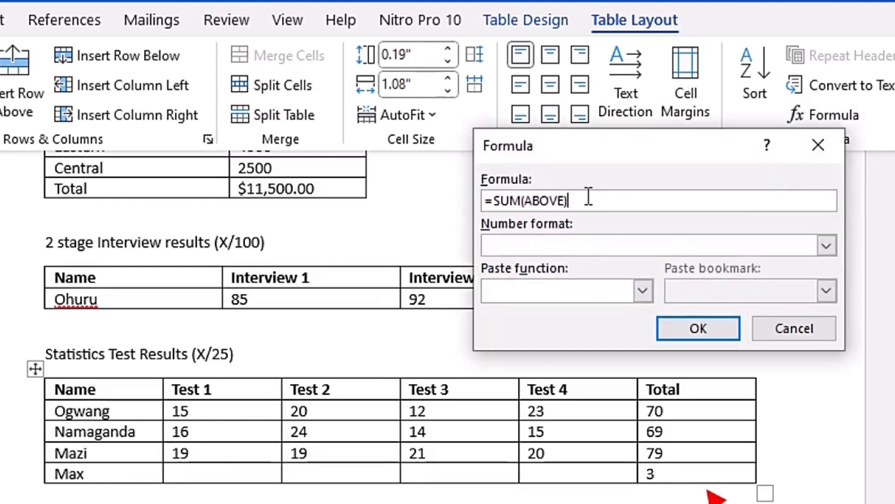
drag(571, 200, 503, 207)
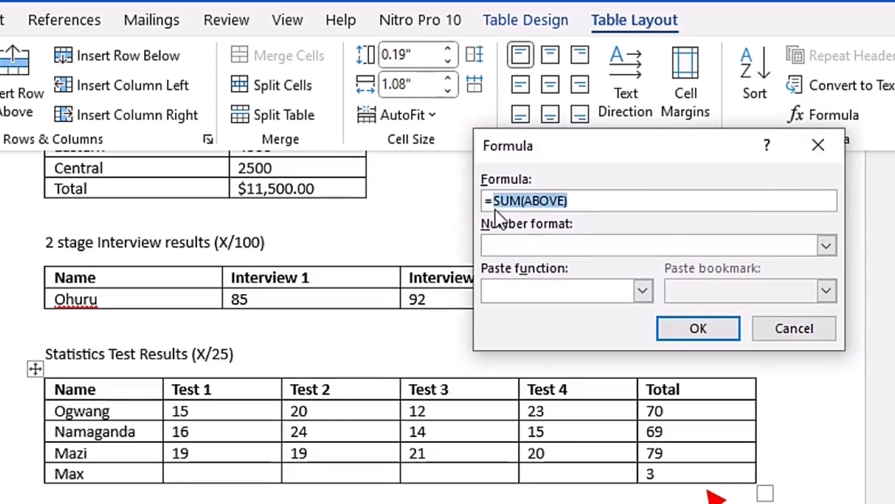
key(Delete)
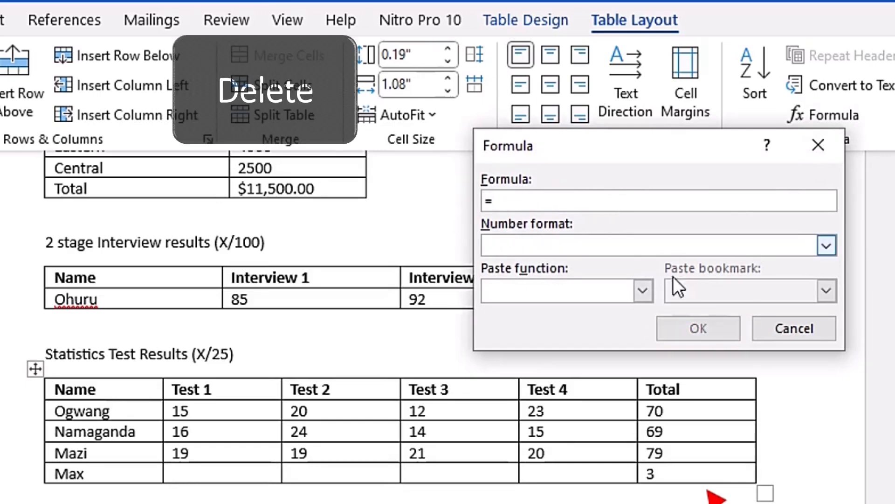
click(643, 291)
scroll(560, 368, down, 1)
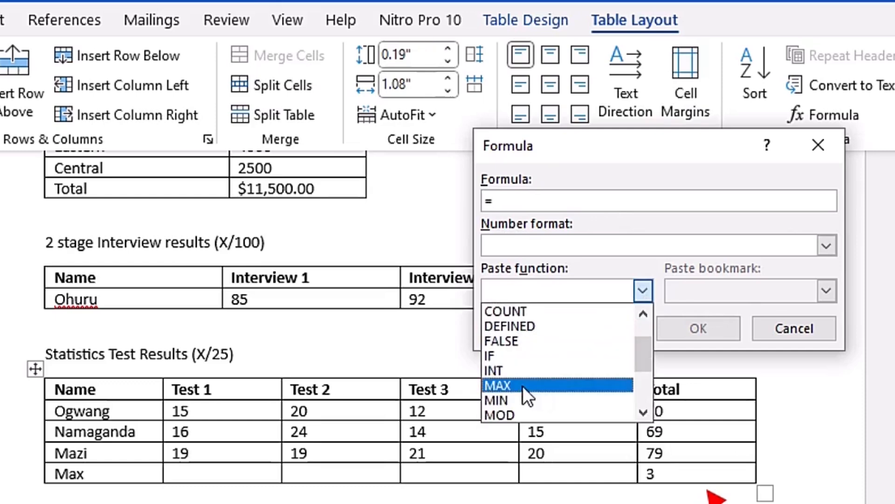
click(522, 386)
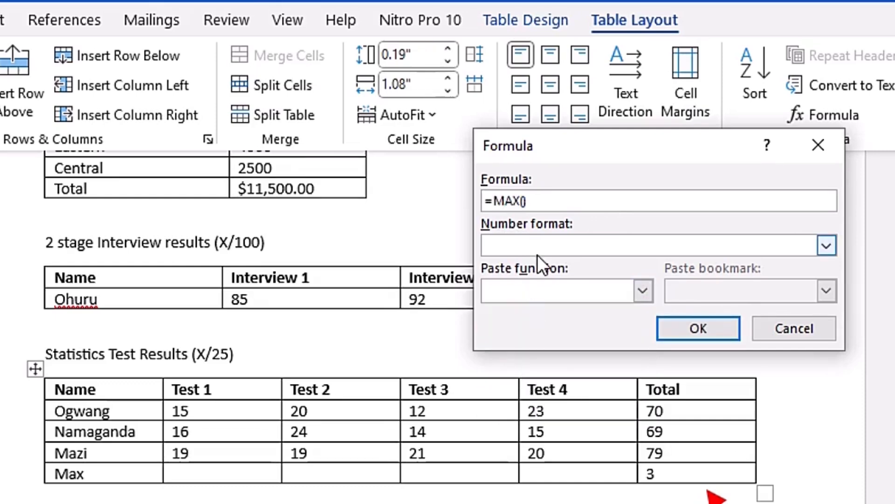
text(ABOVE)
click(695, 332)
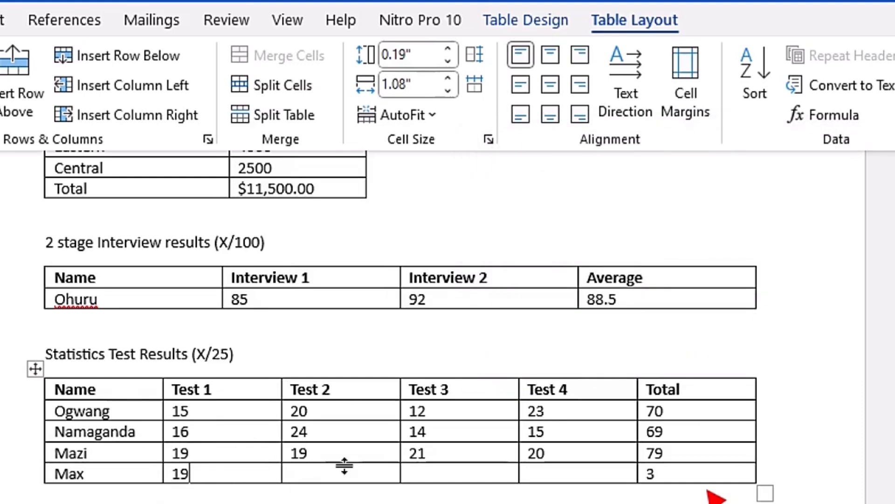
Repeat the =MAX(ABOVE) formula in the Test 2, Test 3 and Test 4 cells of the Max row
key(F4)
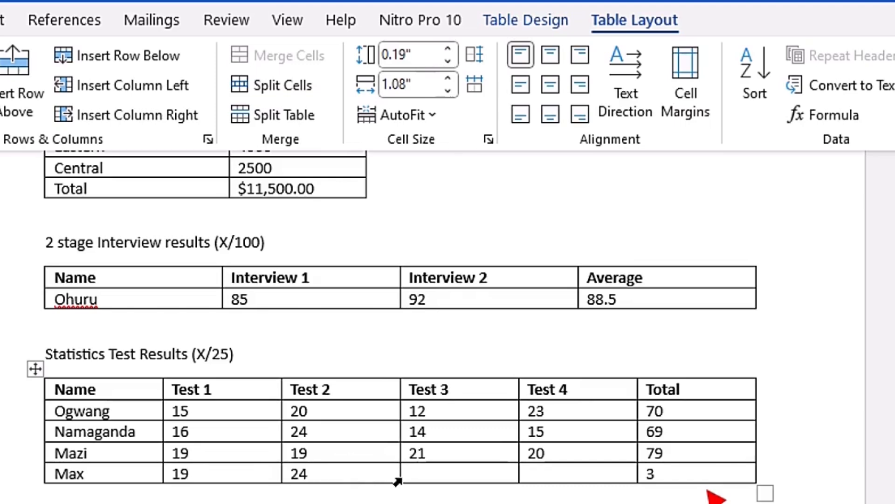
key(Tab)
text(21)
key(Tab)
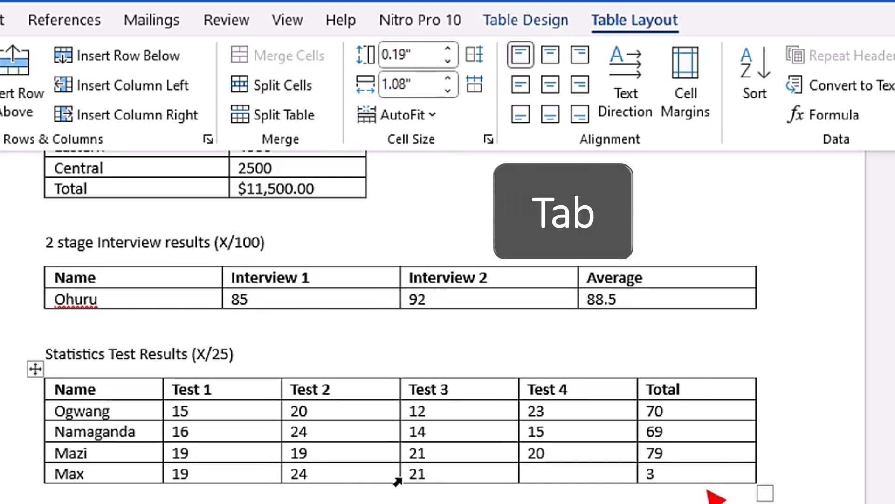
text(23)
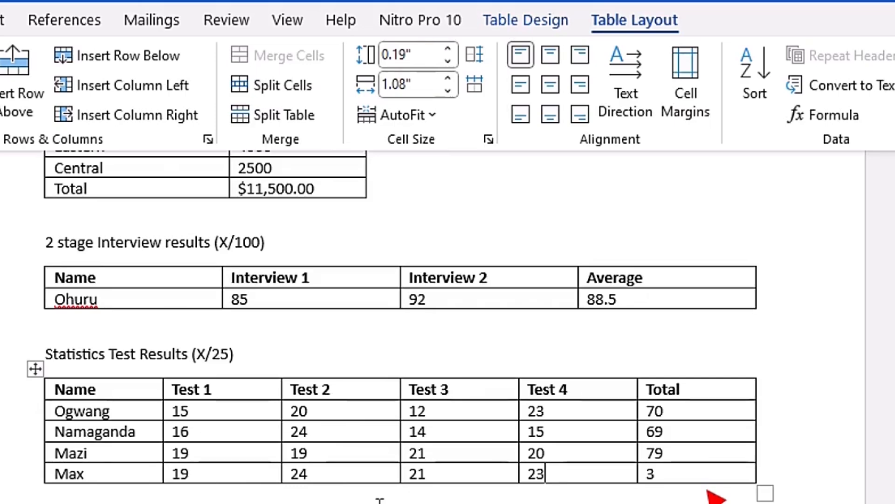
Examine the column letters and row numbers that give the cell references of the table under Using Cell Reference
scroll(379, 499, down, 5)
scroll(378, 498, up, 2)
scroll(377, 498, down, 2)
scroll(377, 498, up, 5)
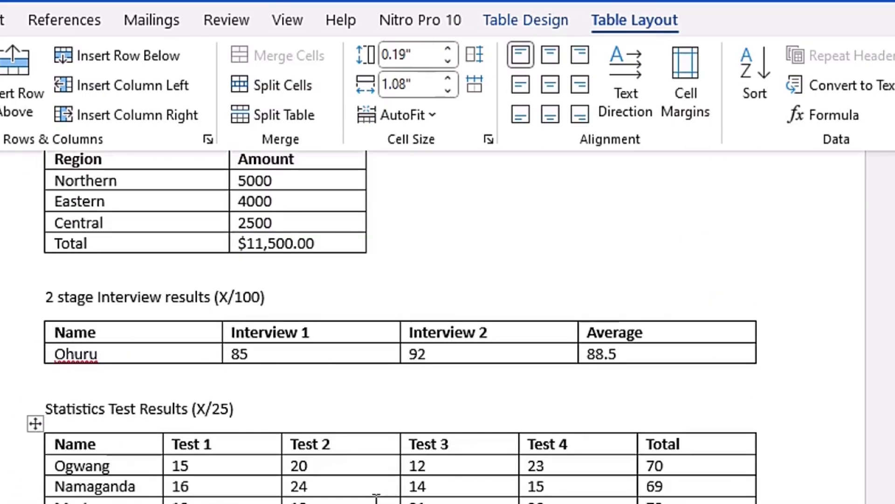
scroll(377, 498, down, 5)
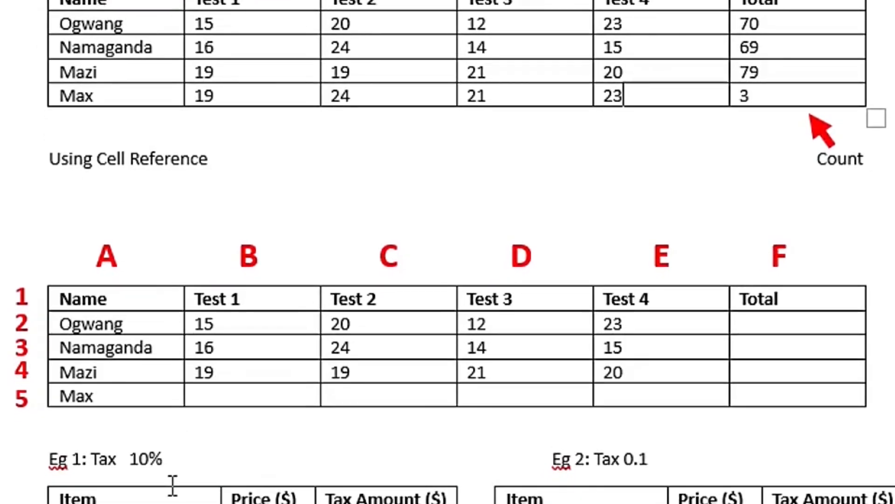
scroll(173, 485, down, 1)
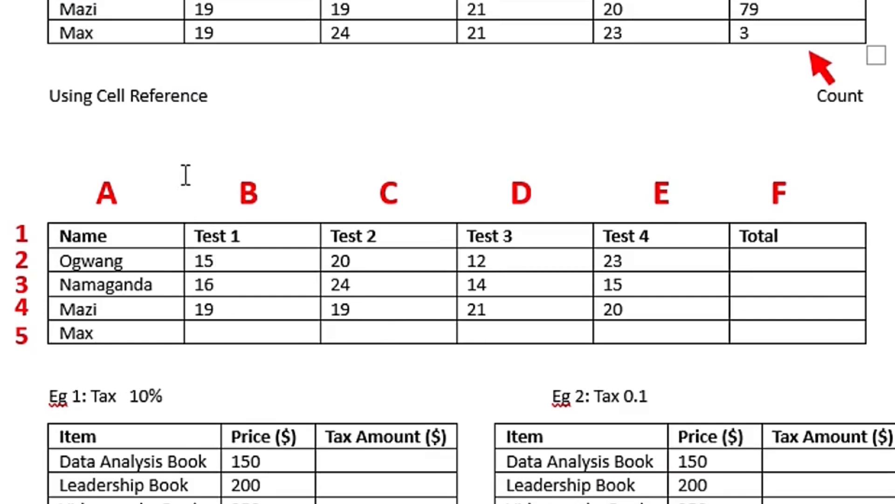
click(109, 235)
click(131, 260)
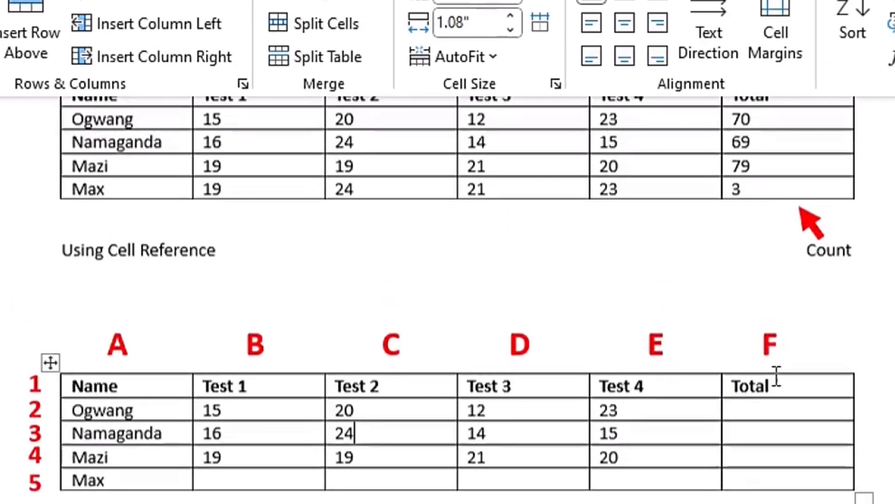
Insert a =SUM(B2:E2) formula in Total cell F2 of the Using Cell Reference table and compare it with the table above
scroll(777, 375, up, 1)
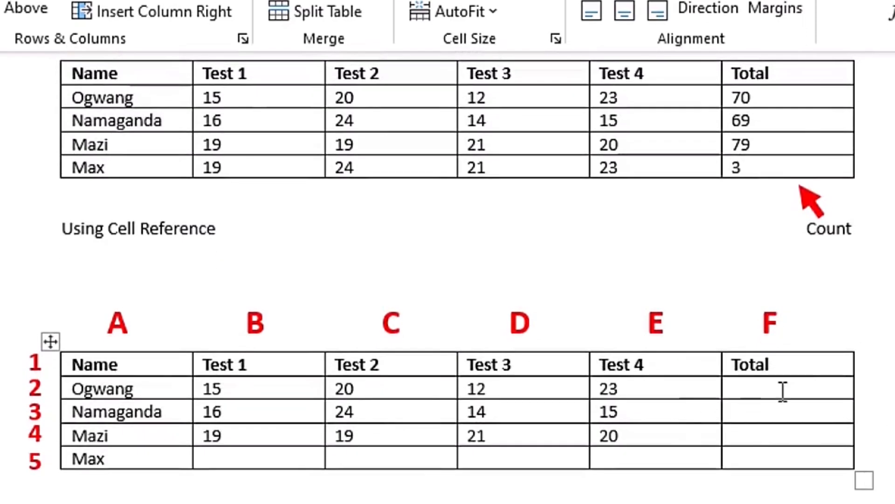
click(783, 386)
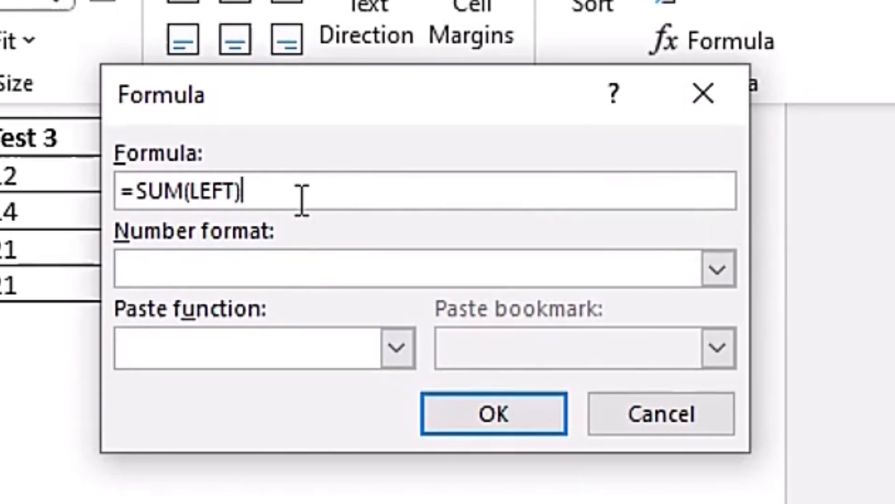
key(BackSpace)
key(BackSpace)
key(BackSpace)
key(BackSpace)
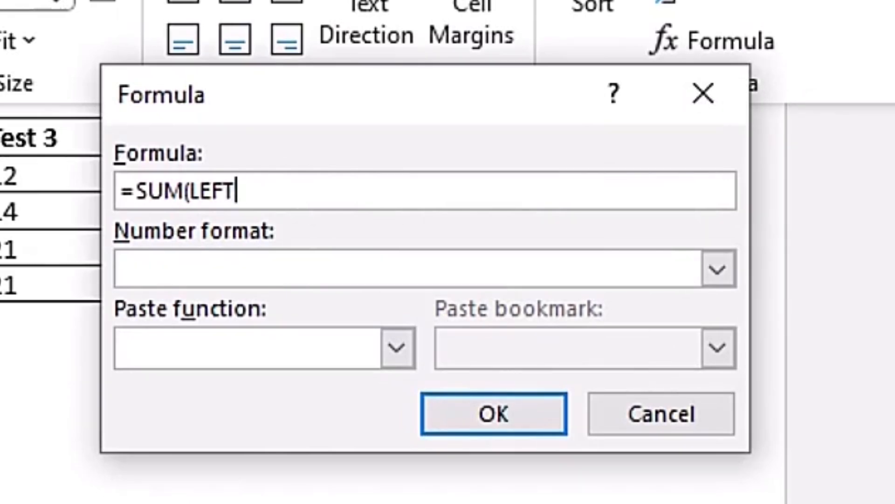
key(BackSpace)
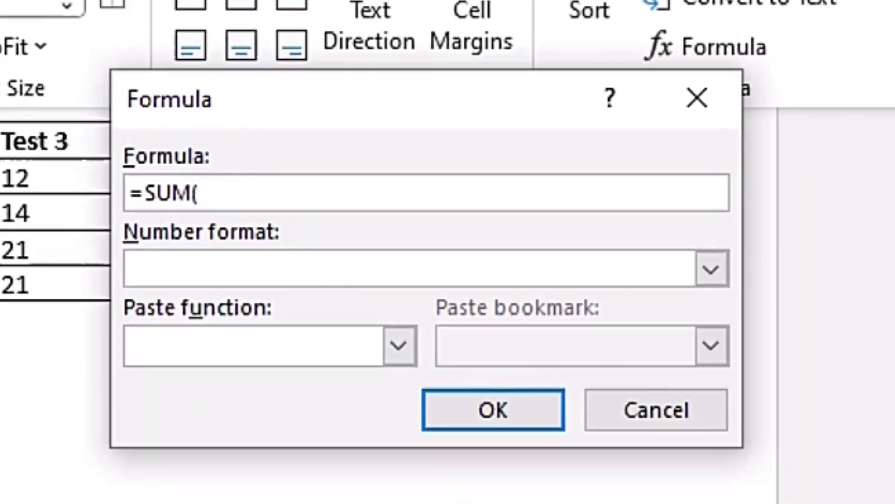
text(B2)
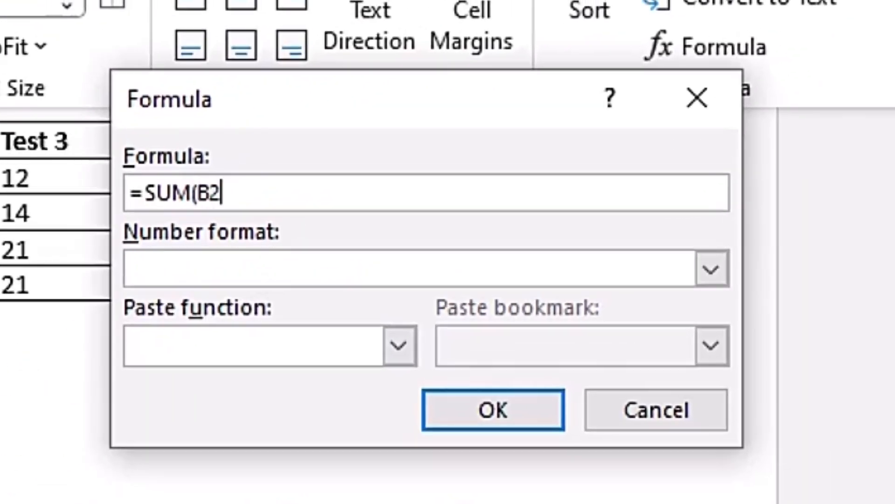
text(:E2)
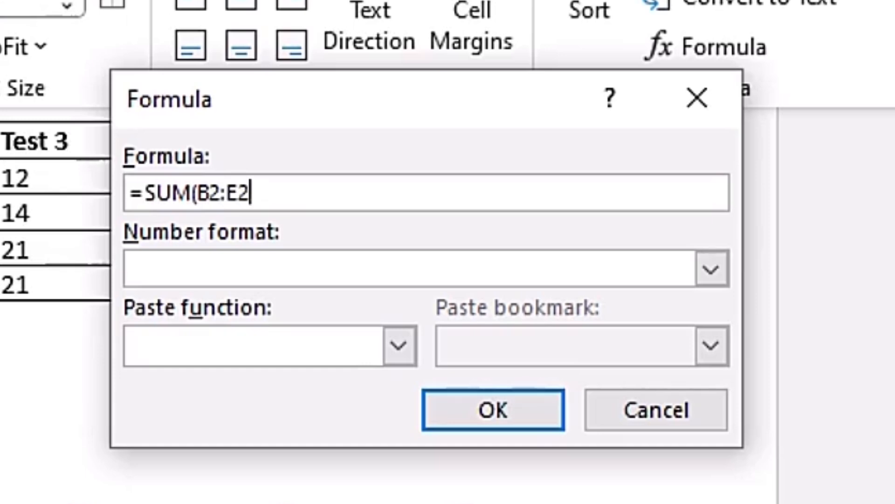
text())
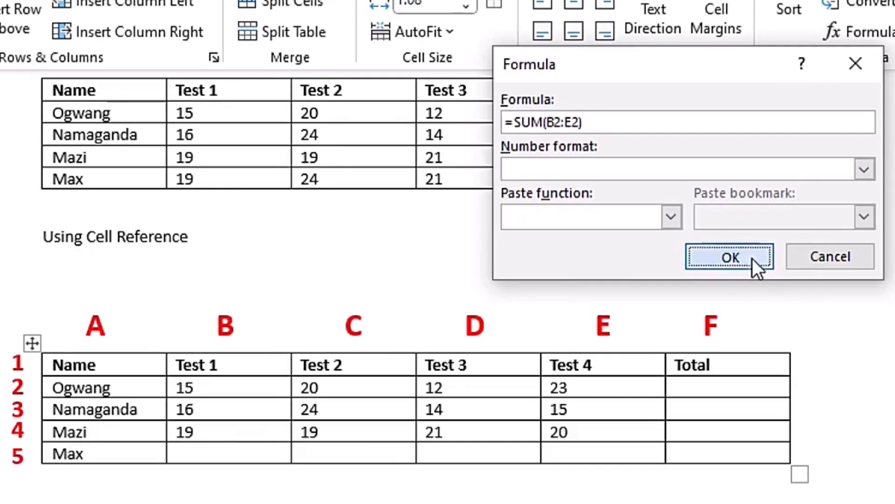
click(493, 410)
scroll(828, 402, up, 1)
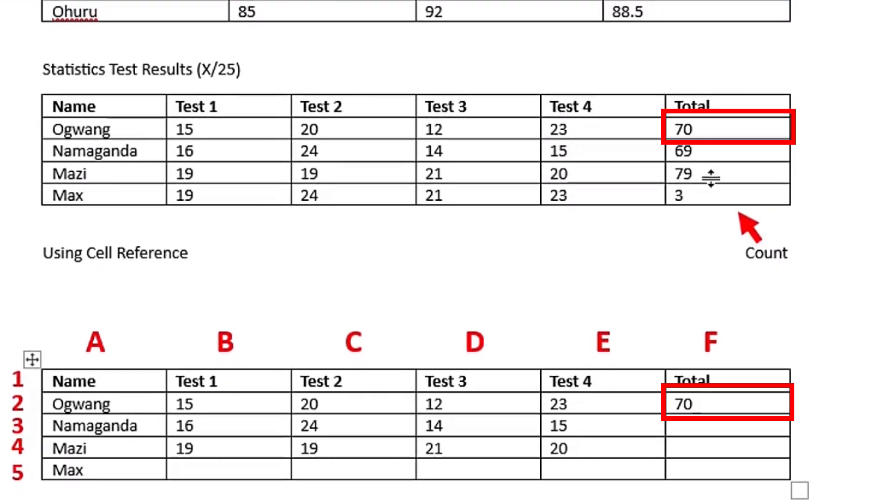
scroll(802, 279, down, 1)
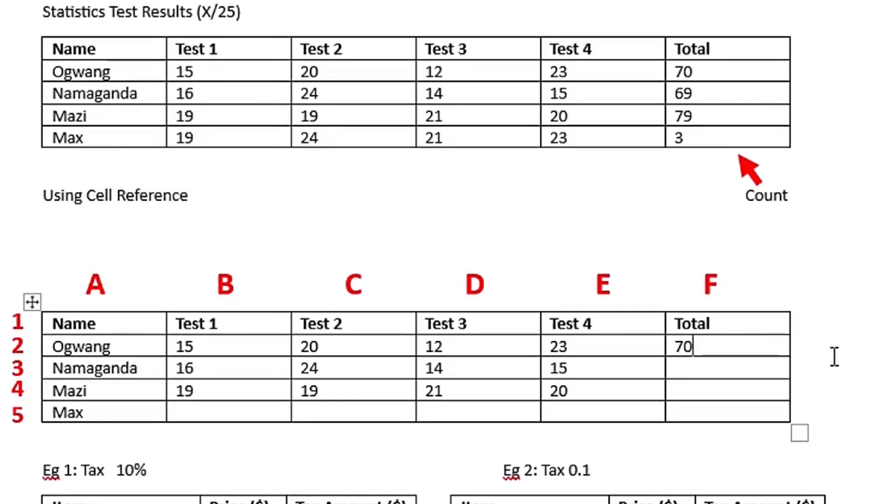
Try repeating the F2 formula in Total cell F3 and display the field codes to check its cell references
click(713, 370)
key(F4)
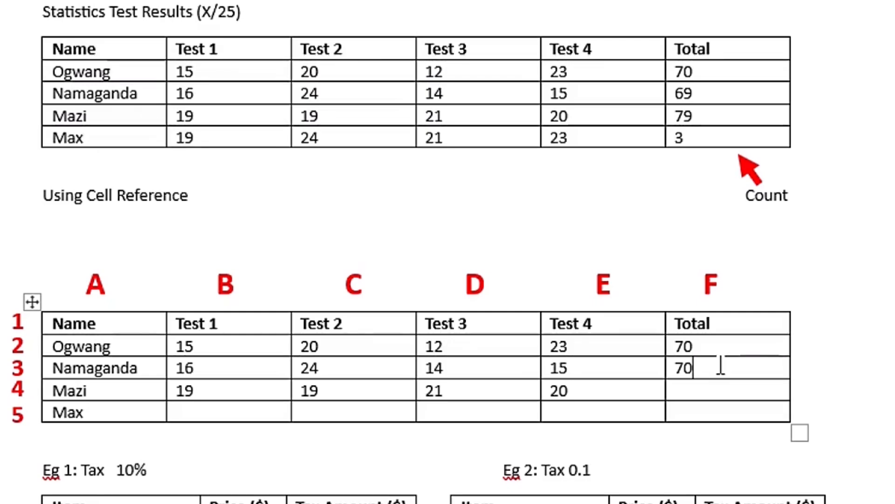
key(alt+F9)
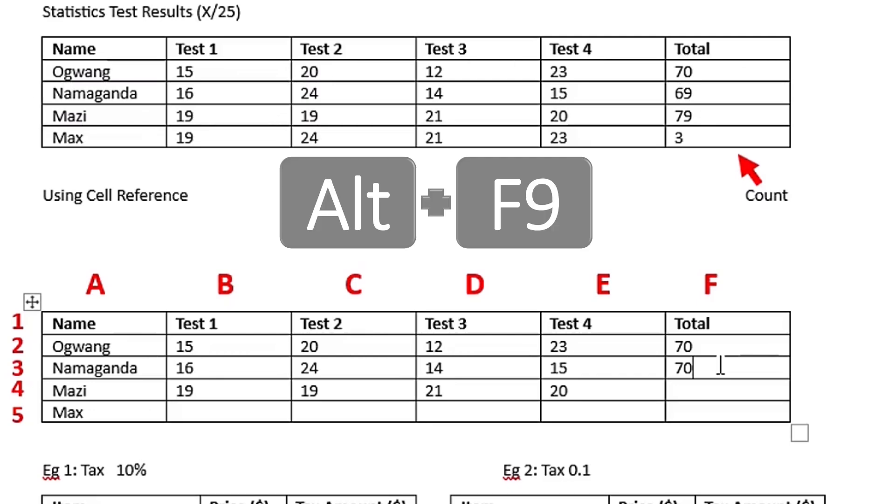
drag(723, 366, 671, 366)
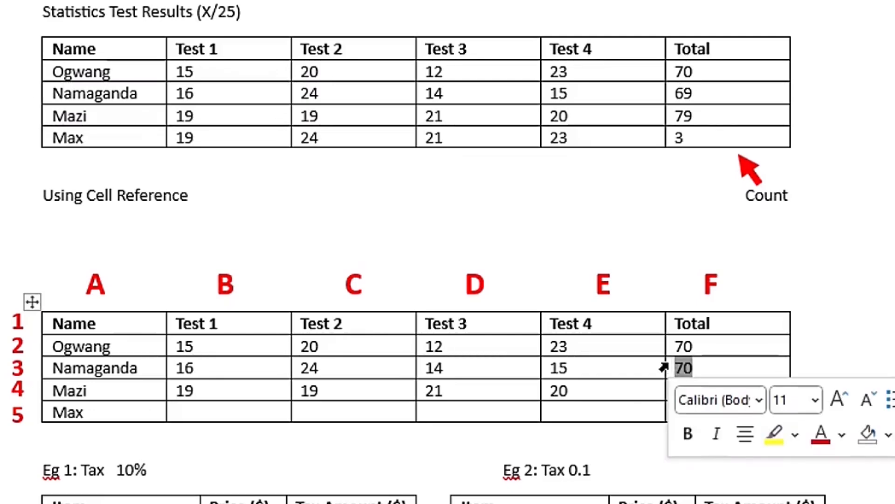
key(alt+F9)
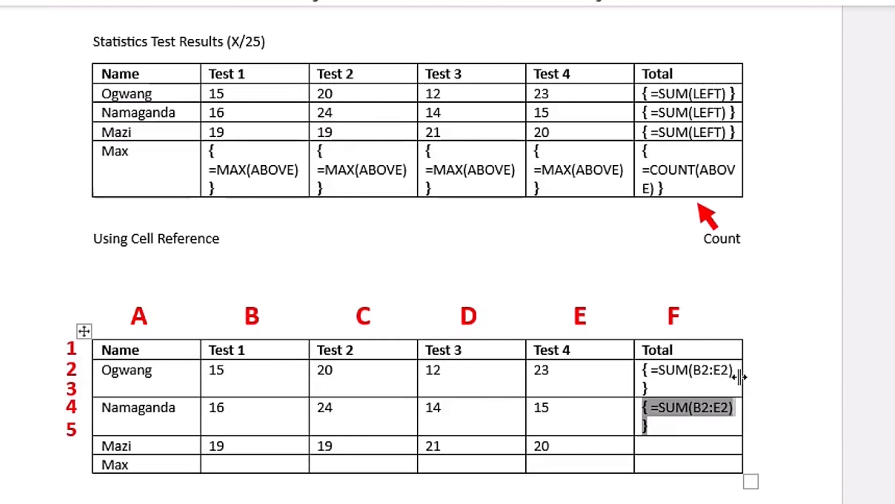
Hide the field codes again and delete the repeated formula from cell F3
click(675, 407)
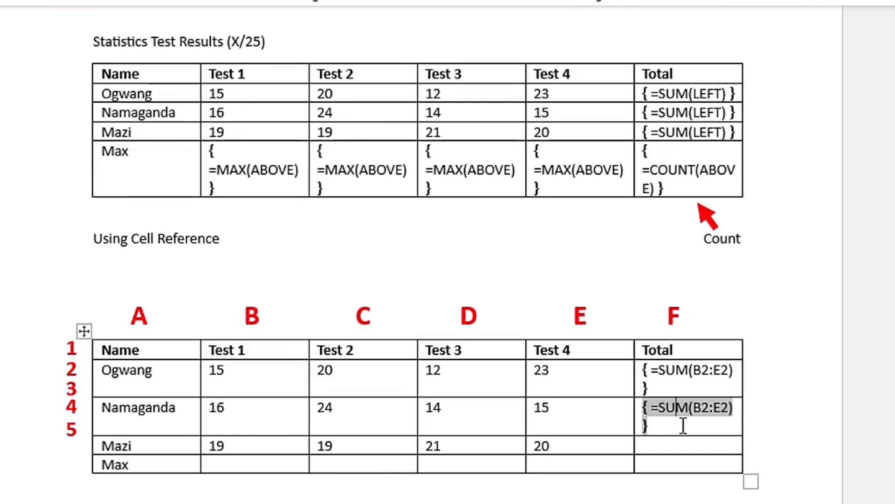
key(alt+F9)
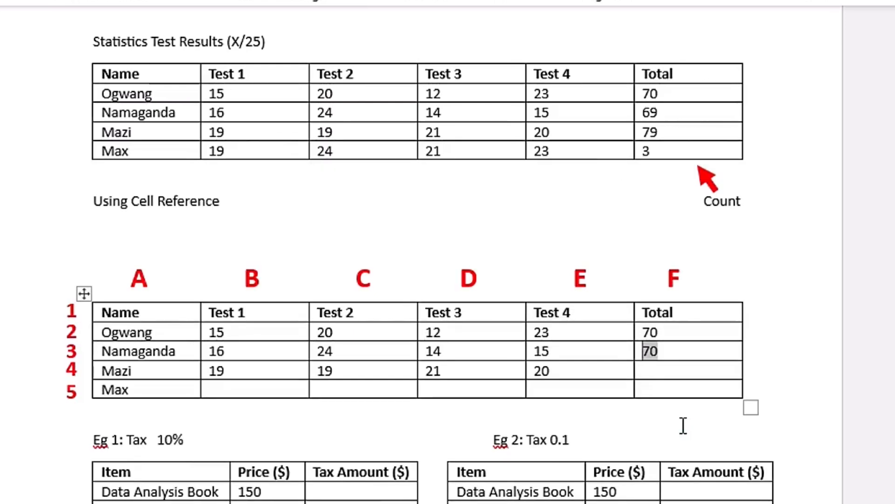
key(BackSpace)
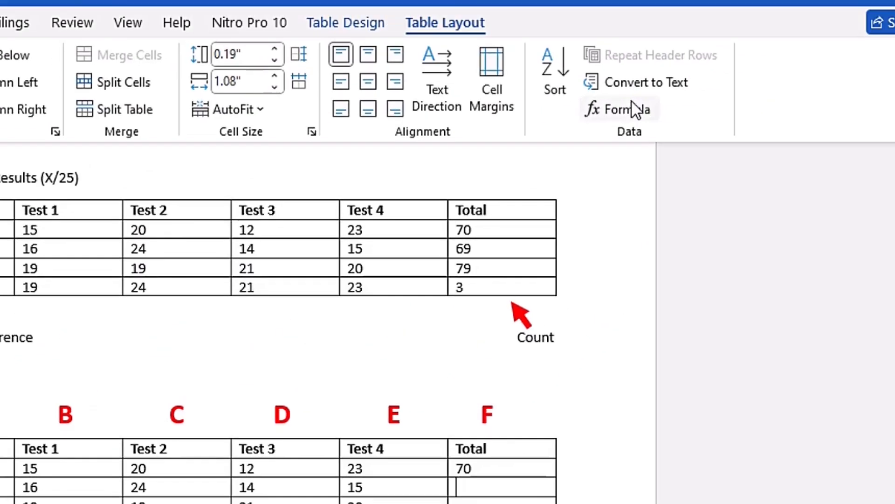
Insert a =SUM(B3:E3) formula in Total cell F3 of the Using Cell Reference table
click(625, 109)
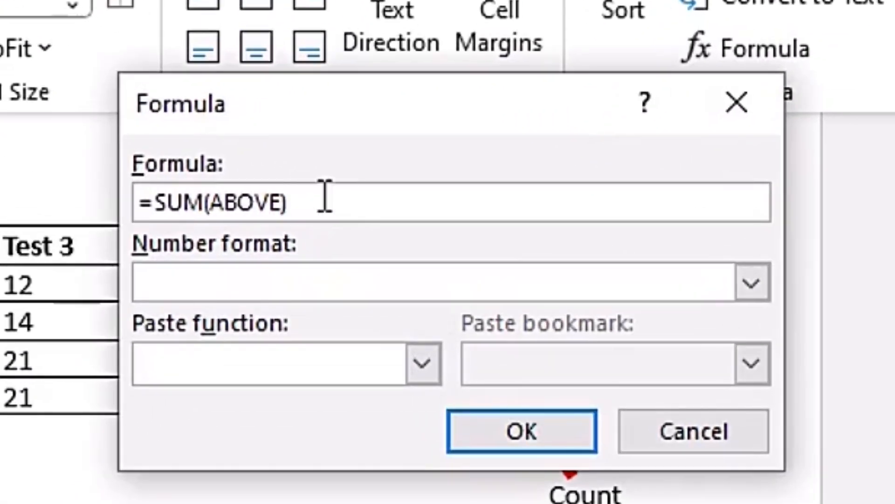
key(BackSpace)
key(BackSpace)
key(BackSpace)
key(BackSpace)
key(BackSpace)
key(BackSpace)
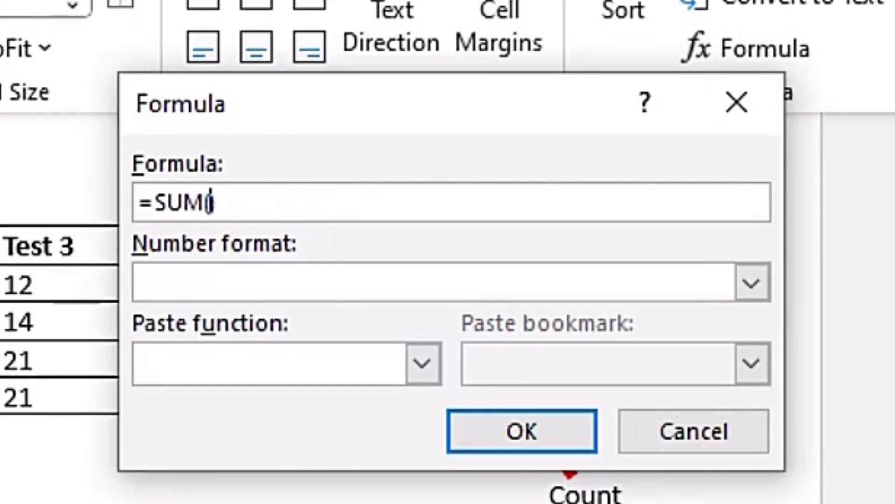
text(B3:E3))
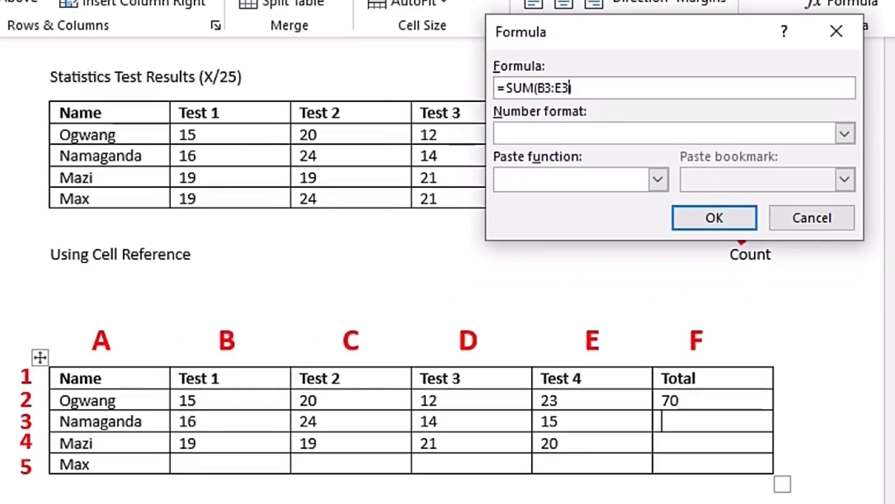
click(653, 337)
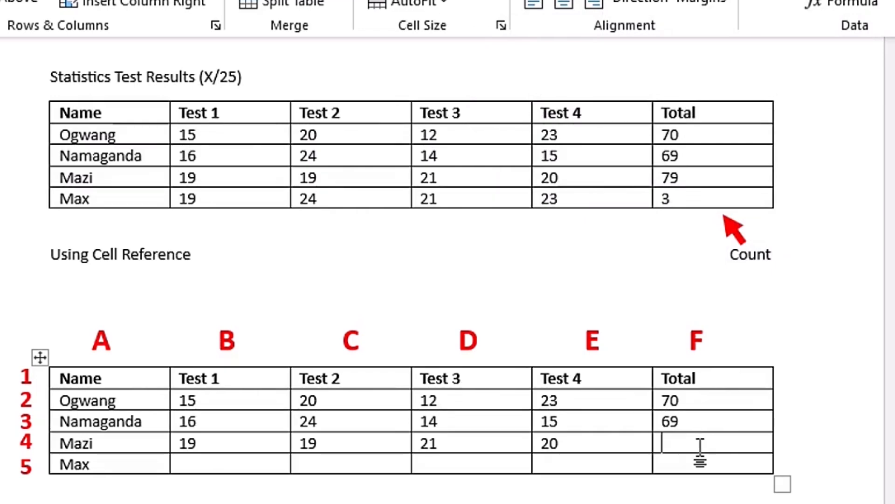
Repeat the F3 formula in Total cell F4 of the Using Cell Reference table and display its field code
key(F4)
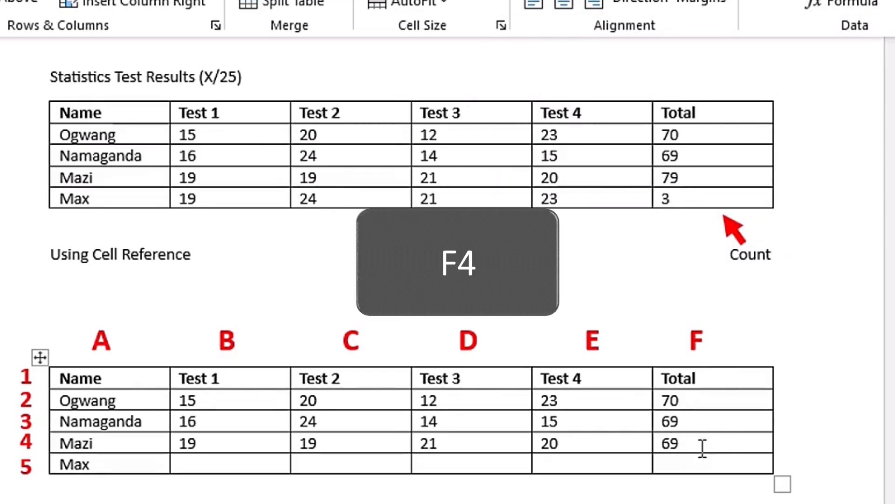
double_click(690, 444)
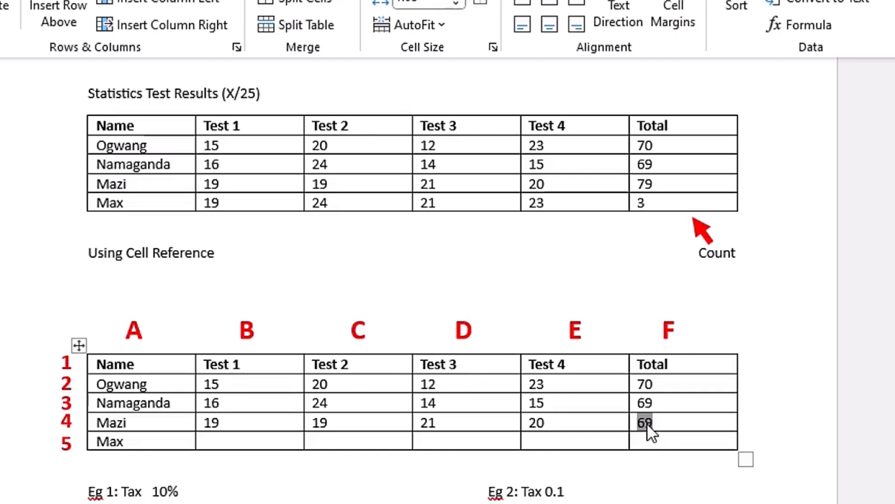
right_click(648, 424)
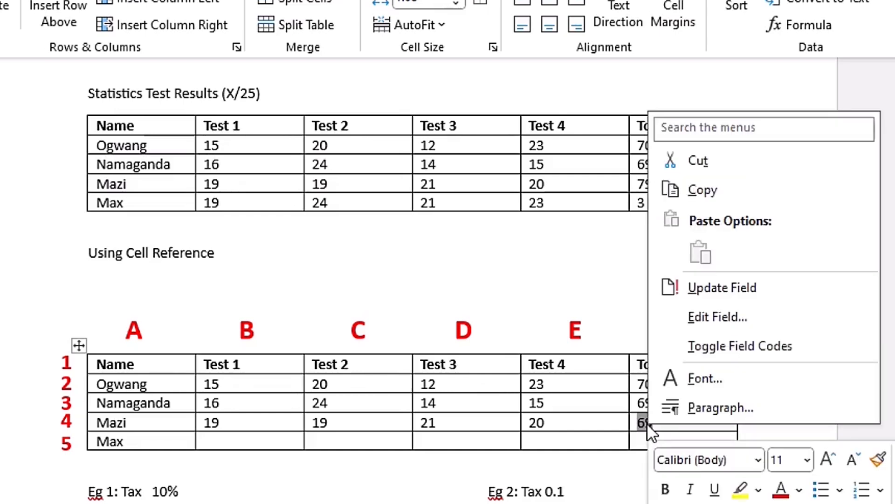
click(758, 348)
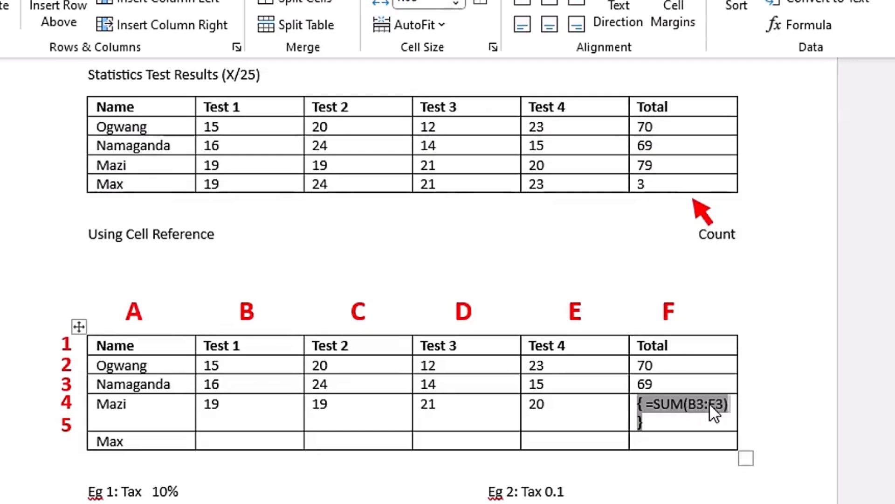
Change the cell references in the F4 formula to =SUM(B4:E4) and hide its field code again
click(705, 404)
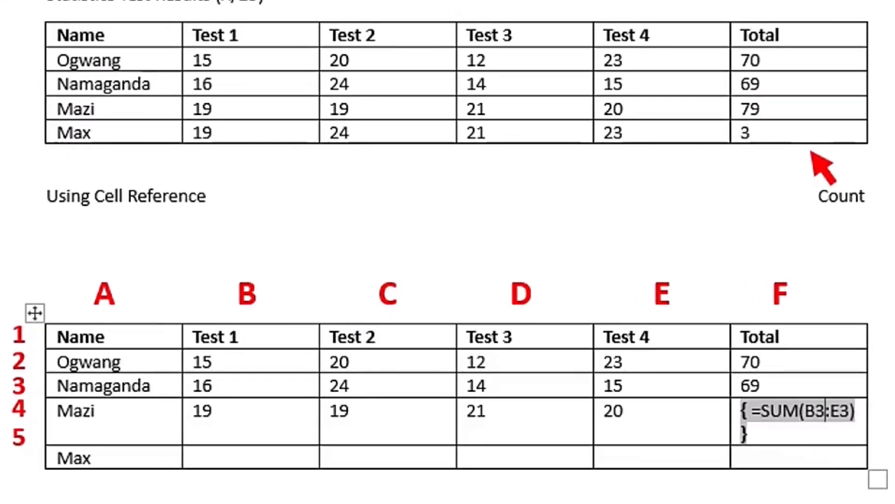
key(BackSpace)
text(4)
click(852, 411)
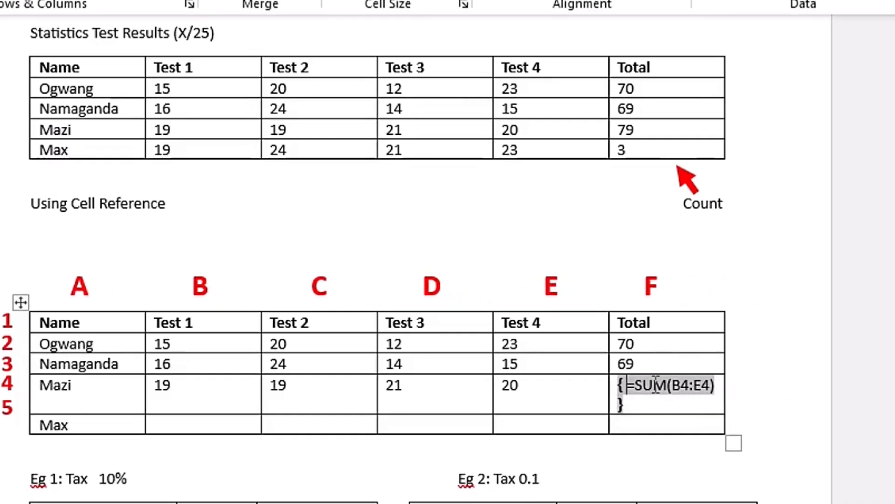
right_click(784, 408)
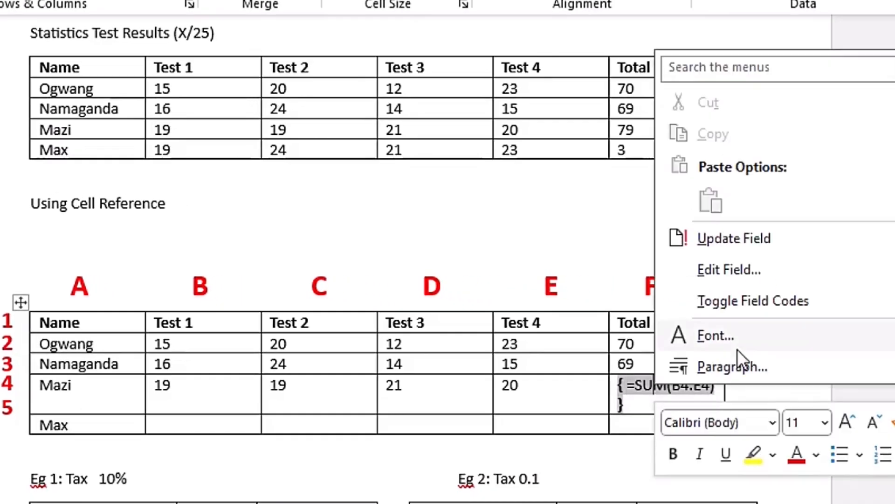
click(767, 300)
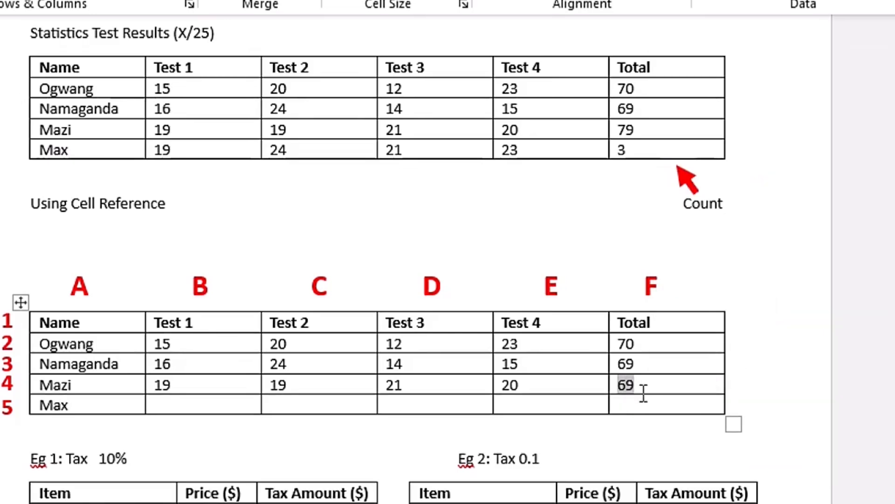
Toggle all field codes on and off, update the formula field in cell F4, and undo that update
key(alt+F9)
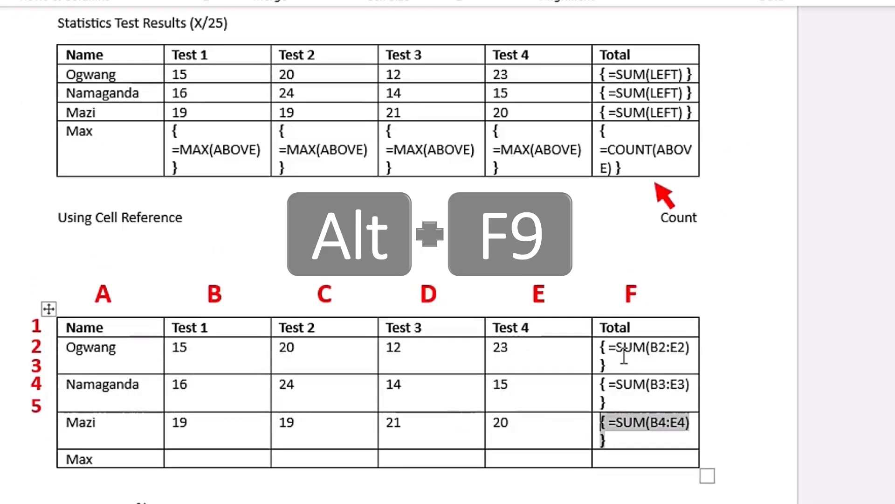
key(alt+F9)
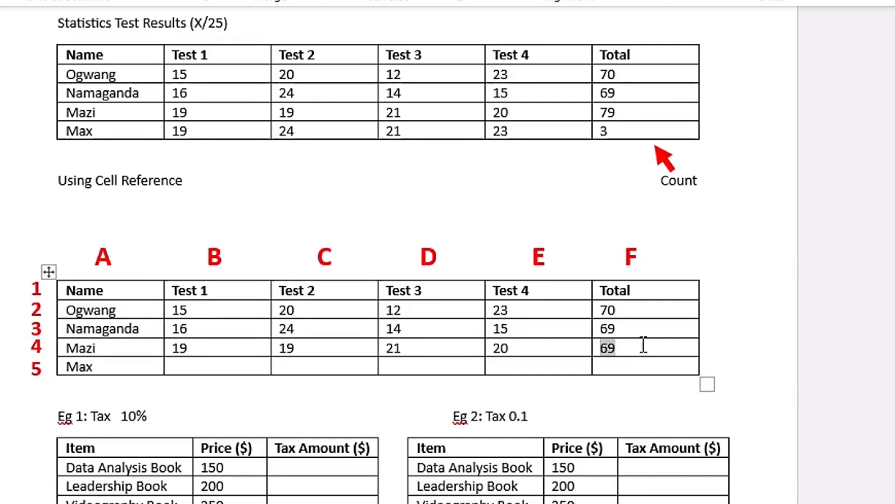
right_click(607, 348)
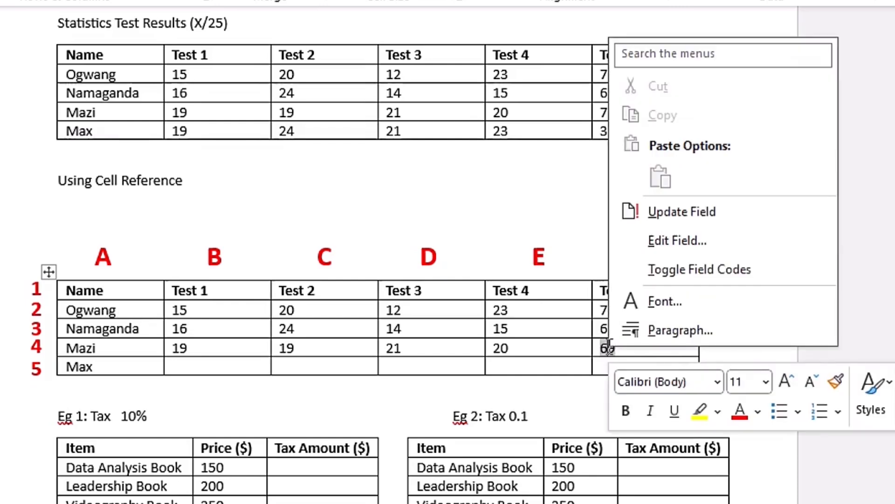
click(698, 213)
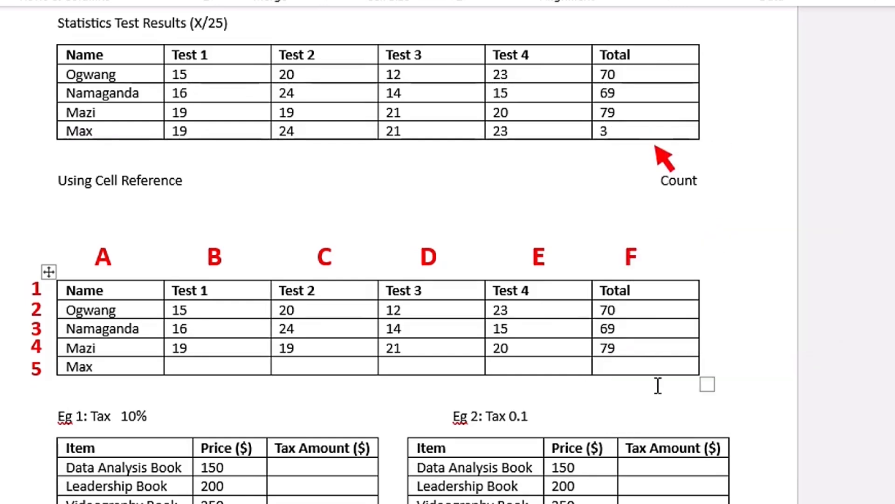
key(ctrl+z)
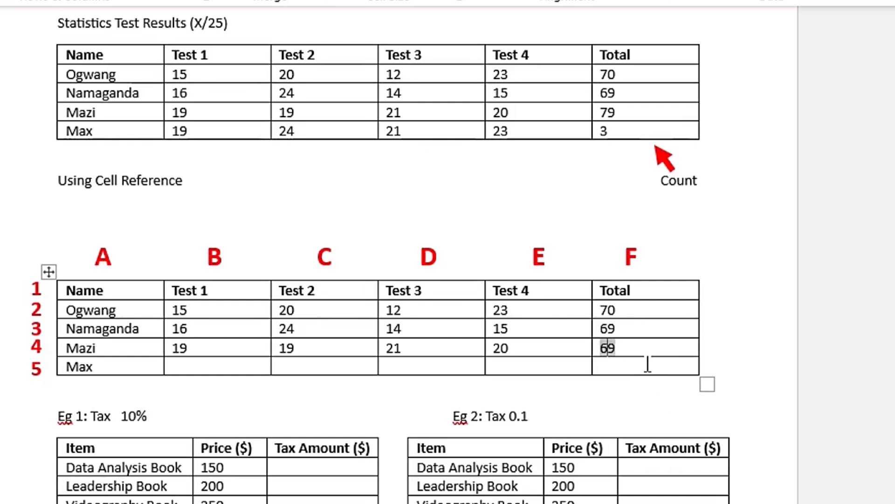
Update the =SUM(B4:E4) field in Total cell F4 so it recalculates with the edited references
key(F9)
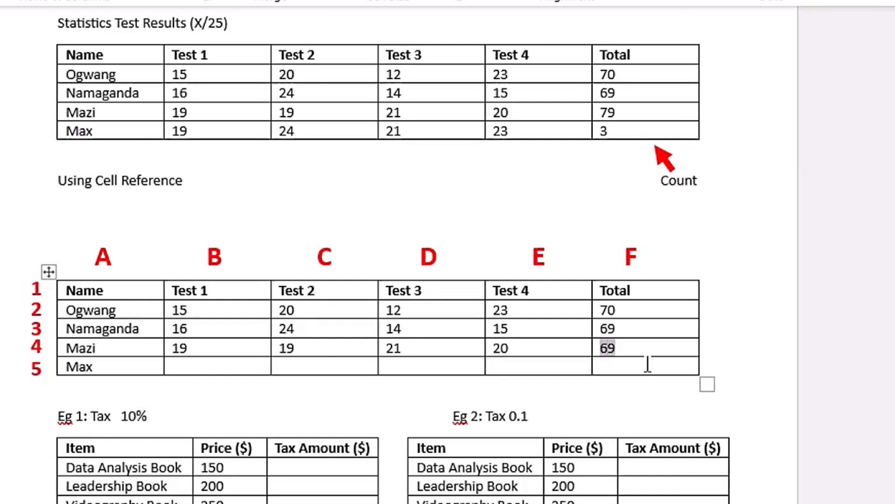
key(F9)
Insert a =MAX(B2:B4) formula in the Max row's Test 1 cell B5 of the Using Cell Reference table
scroll(640, 311, down, 1)
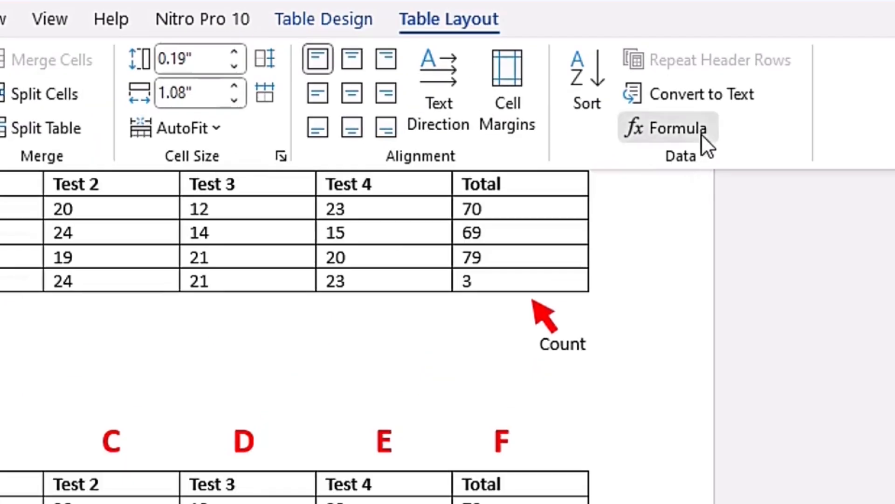
click(700, 132)
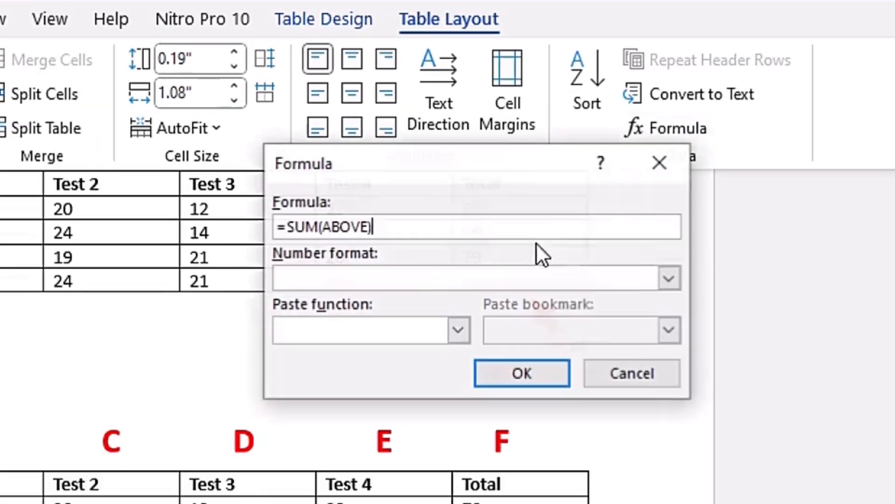
drag(287, 227, 438, 230)
key(Delete)
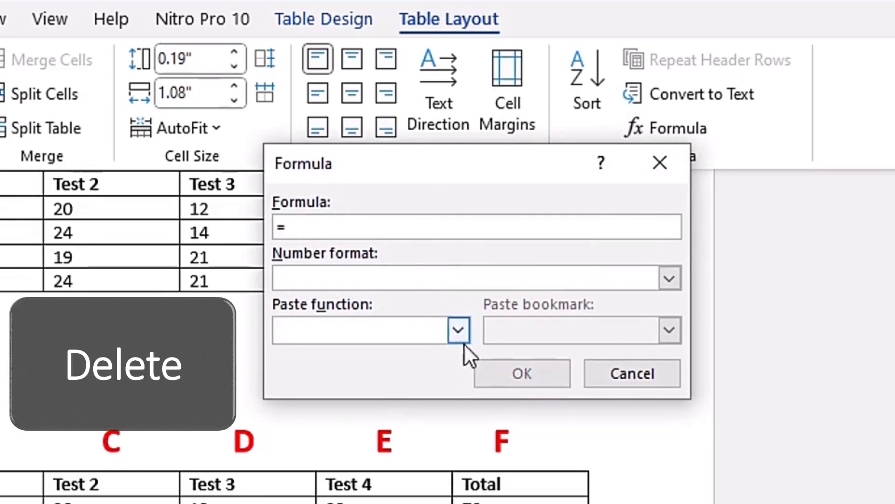
click(460, 329)
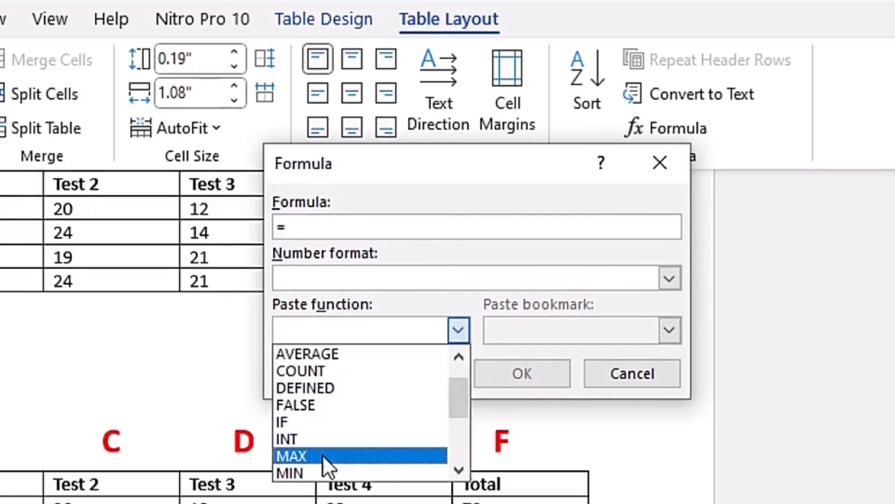
click(323, 455)
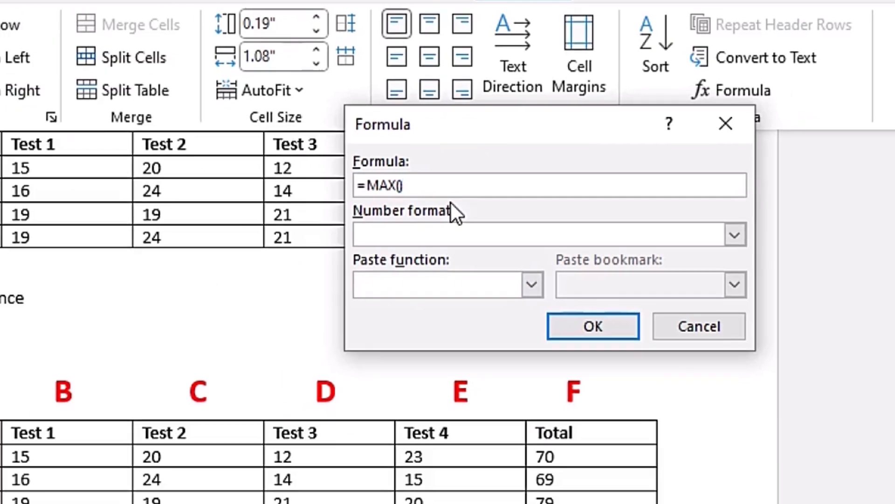
text(B)
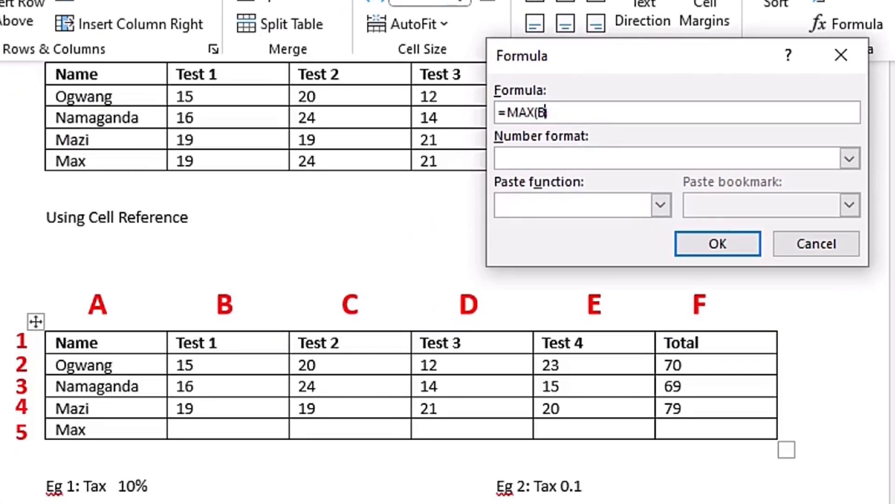
text(2:)
click(721, 245)
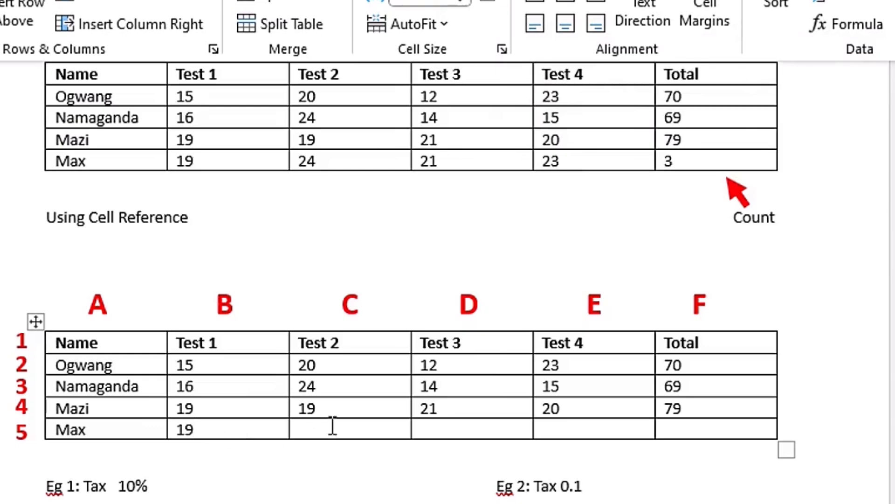
Display the field code of the formula in cell B5 to check its cell references, and hide it again
double_click(196, 432)
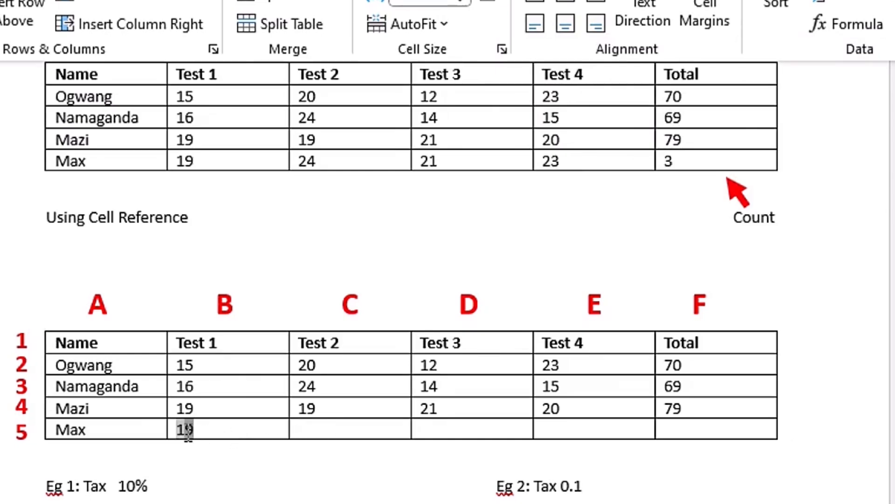
right_click(189, 432)
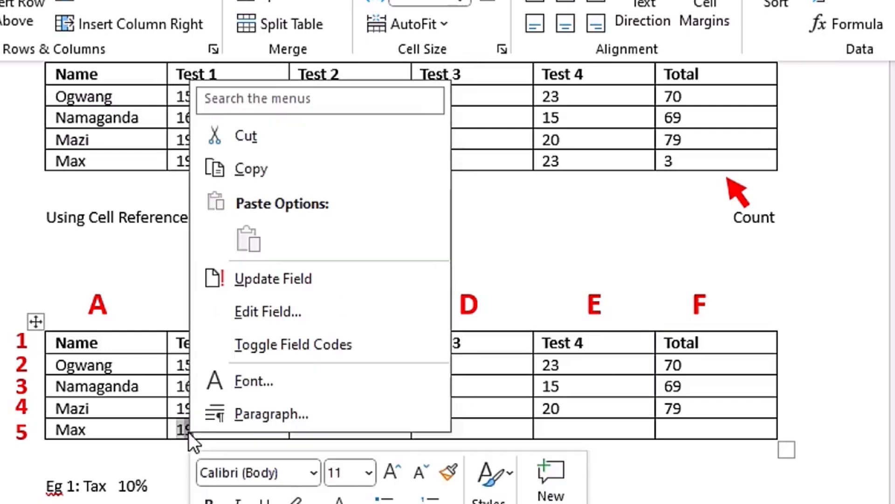
click(348, 343)
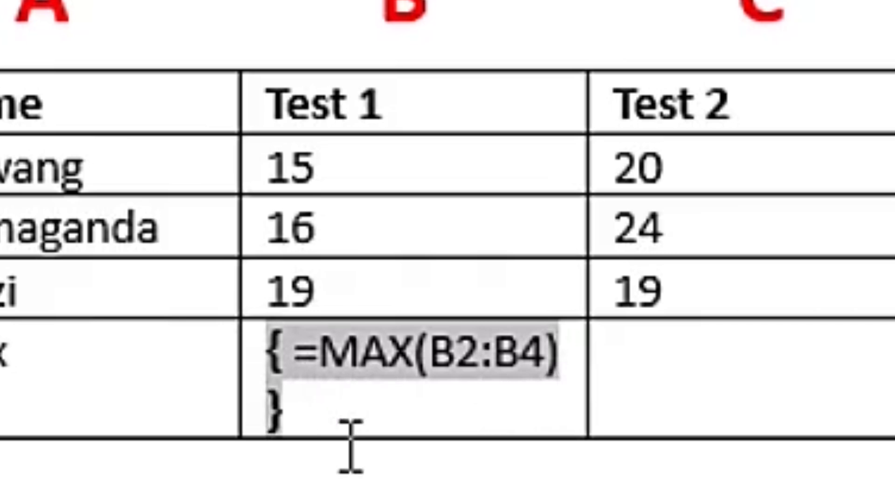
right_click(410, 353)
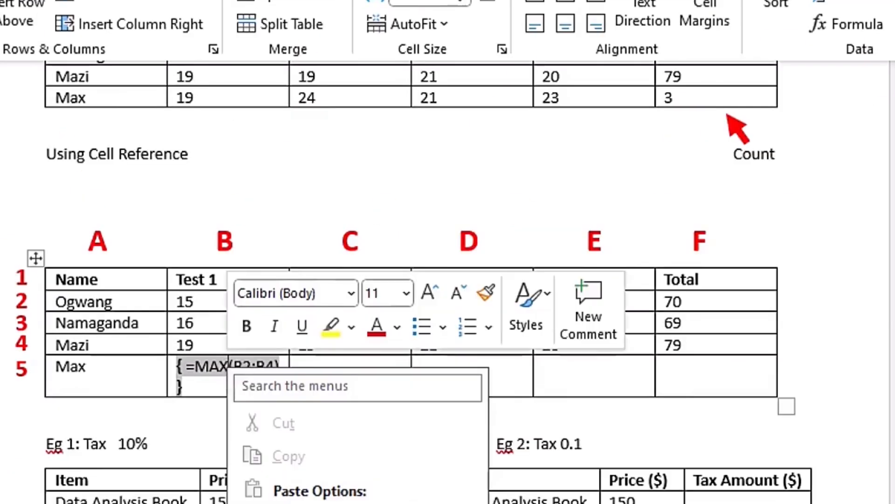
click(365, 396)
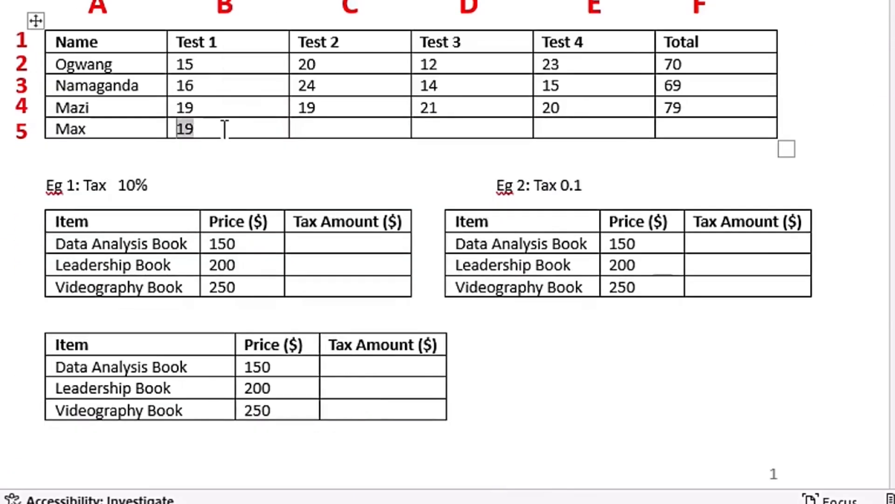